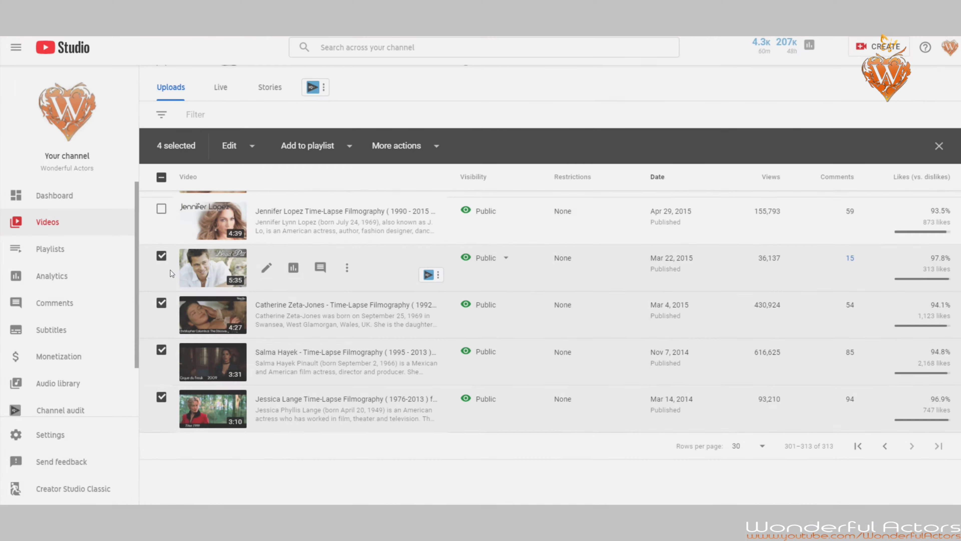
Add the Jennifer Lopez and Charlize Theron videos to the current selection and delete the six selected videos forever.
{"action": "scroll", "coordinate": [172, 274], "scroll_direction": "up", "scroll_amount": 3}
{"action": "left_click", "coordinate": [162, 310]}
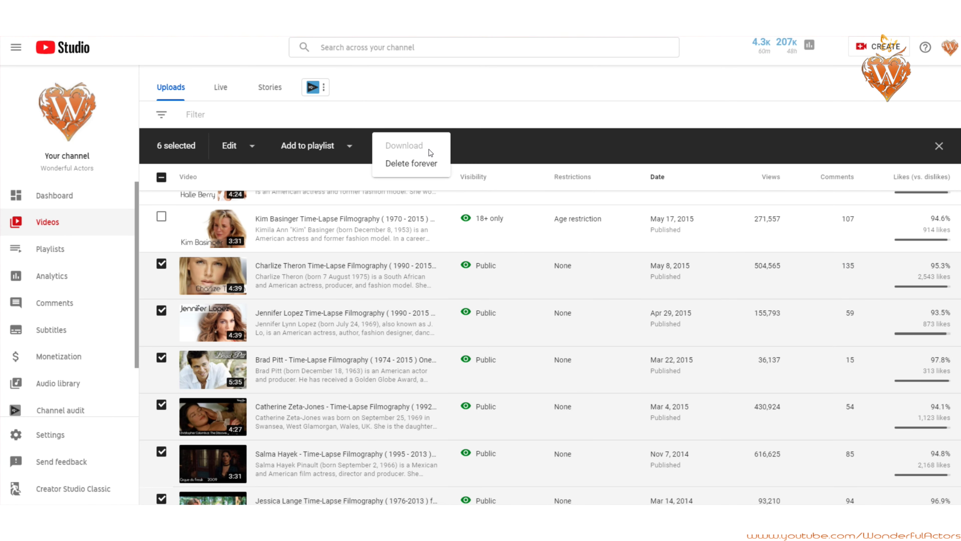
{"action": "left_click", "coordinate": [420, 165]}
{"action": "left_click", "coordinate": [602, 306]}
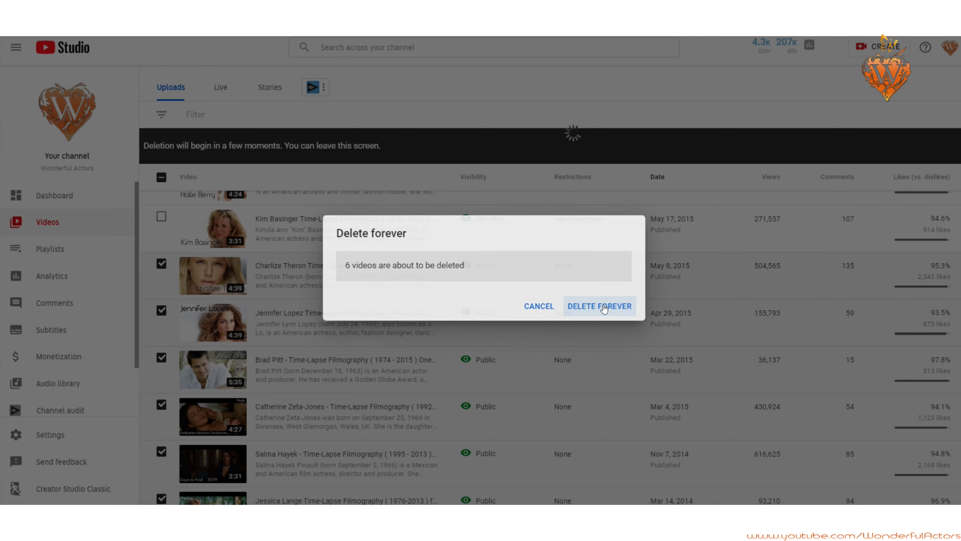
Select the seven oldest uploads, from Kim Basinger (May 17, 2015) to Nicole Kidman (Oct 12, 2015), and delete them forever.
{"action": "left_click", "coordinate": [161, 397]}
{"action": "left_click", "coordinate": [161, 349]}
{"action": "left_click", "coordinate": [161, 303]}
{"action": "left_click", "coordinate": [161, 255]}
{"action": "left_click", "coordinate": [162, 208]}
{"action": "scroll", "coordinate": [171, 293], "scroll_direction": "up", "scroll_amount": 3}
{"action": "left_click", "coordinate": [161, 216]}
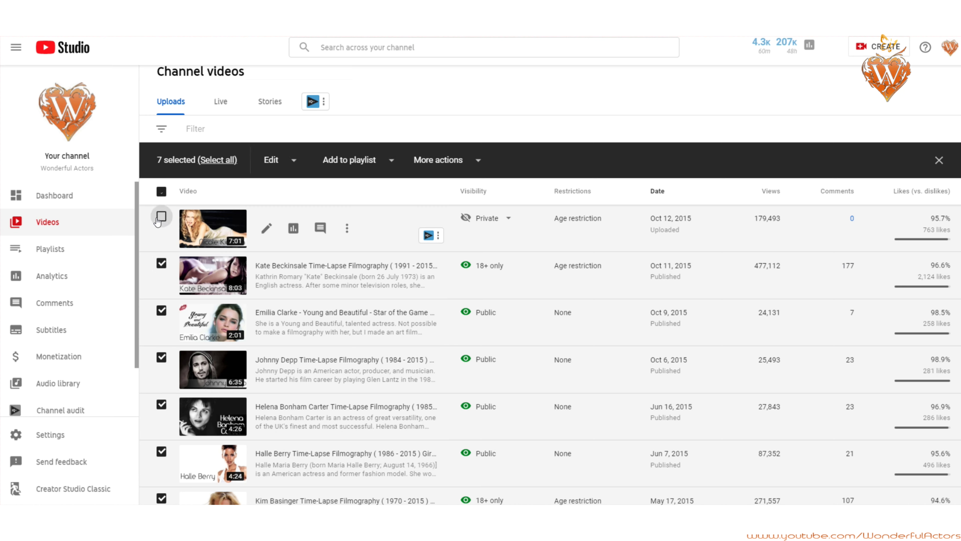
{"action": "scroll", "coordinate": [222, 284], "scroll_direction": "up", "scroll_amount": 1}
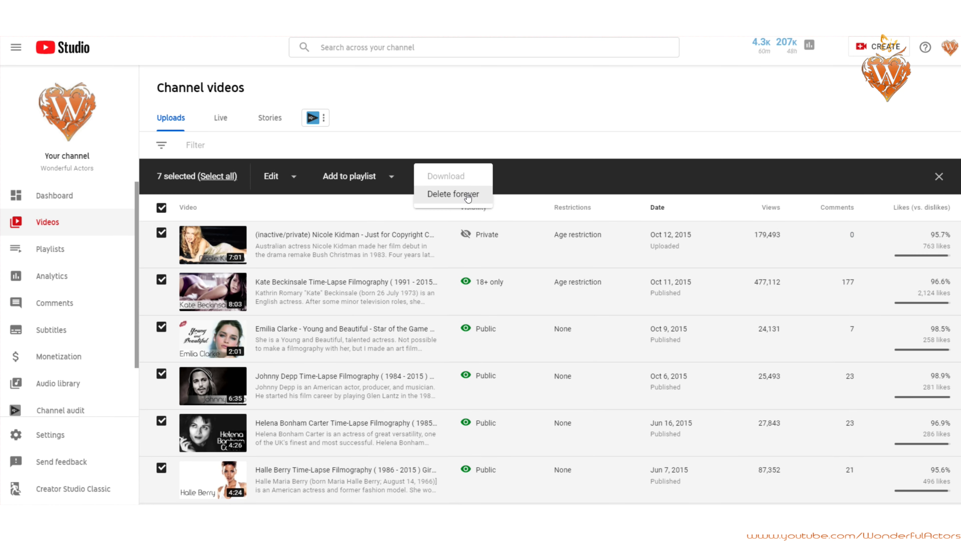
{"action": "left_click", "coordinate": [468, 195]}
{"action": "left_click", "coordinate": [595, 310]}
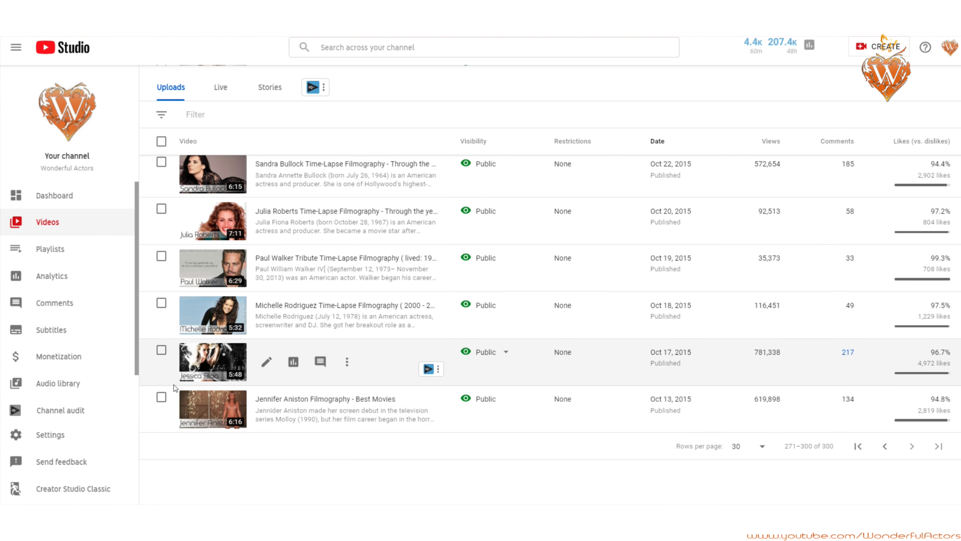
Select the 29 videos from Jennifer Aniston (Oct 13, 2015) up to Rose Byrne (Dec 23, 2015) and delete them forever.
{"action": "left_click", "coordinate": [161, 397]}
{"action": "left_click", "coordinate": [161, 350]}
{"action": "left_click", "coordinate": [161, 303]}
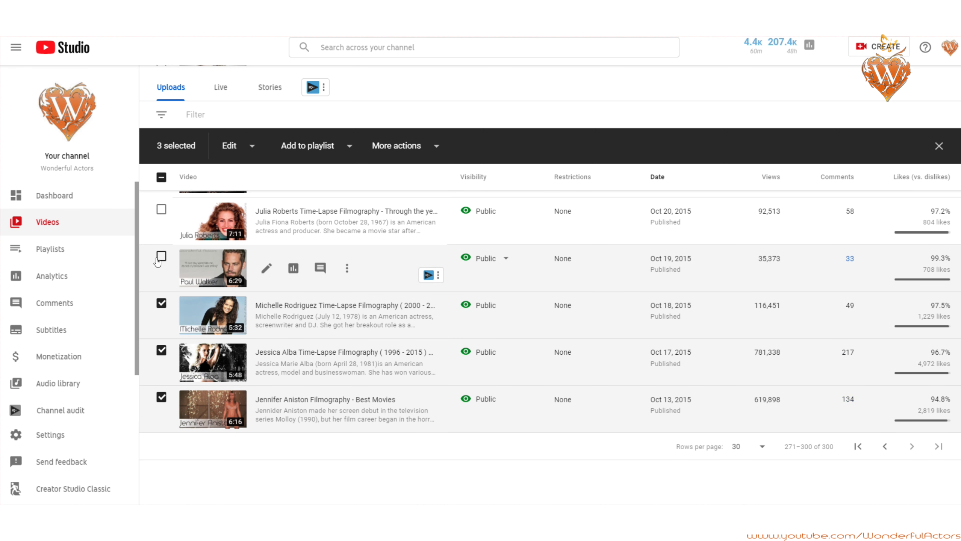
{"action": "left_click", "coordinate": [161, 256]}
{"action": "scroll", "coordinate": [161, 265], "scroll_direction": "up", "scroll_amount": 3}
{"action": "left_click", "coordinate": [161, 310]}
{"action": "left_click", "coordinate": [161, 265]}
{"action": "scroll", "coordinate": [162, 273], "scroll_direction": "up", "scroll_amount": 1}
{"action": "left_click", "coordinate": [162, 269]}
{"action": "scroll", "coordinate": [163, 273], "scroll_direction": "up", "scroll_amount": 1}
{"action": "left_click", "coordinate": [161, 270]}
{"action": "scroll", "coordinate": [162, 265], "scroll_direction": "up", "scroll_amount": 1}
{"action": "left_click", "coordinate": [161, 223]}
{"action": "scroll", "coordinate": [178, 257], "scroll_direction": "up", "scroll_amount": 2}
{"action": "scroll", "coordinate": [161, 280], "scroll_direction": "up", "scroll_amount": 1}
{"action": "left_click", "coordinate": [161, 279]}
{"action": "left_click", "coordinate": [162, 247]}
{"action": "scroll", "coordinate": [162, 247], "scroll_direction": "up", "scroll_amount": 2}
{"action": "left_click", "coordinate": [161, 291]}
{"action": "left_click", "coordinate": [161, 246]}
{"action": "scroll", "coordinate": [161, 247], "scroll_direction": "up", "scroll_amount": 1}
{"action": "left_click", "coordinate": [161, 246]}
{"action": "scroll", "coordinate": [161, 247], "scroll_direction": "up", "scroll_amount": 1}
{"action": "left_click", "coordinate": [161, 253]}
{"action": "scroll", "coordinate": [182, 273], "scroll_direction": "up", "scroll_amount": 2}
{"action": "left_click", "coordinate": [161, 306]}
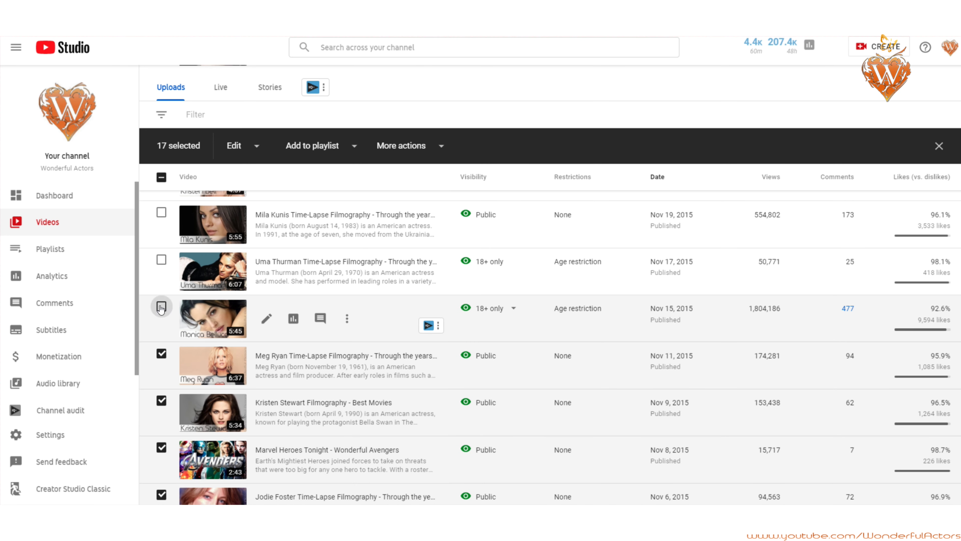
{"action": "left_click", "coordinate": [161, 260]}
{"action": "left_click", "coordinate": [161, 213]}
{"action": "scroll", "coordinate": [211, 263], "scroll_direction": "up", "scroll_amount": 1}
{"action": "scroll", "coordinate": [211, 262], "scroll_direction": "up", "scroll_amount": 1}
{"action": "left_click", "coordinate": [162, 264]}
{"action": "left_click", "coordinate": [161, 217]}
{"action": "scroll", "coordinate": [162, 218], "scroll_direction": "up", "scroll_amount": 1}
{"action": "left_click", "coordinate": [161, 224]}
{"action": "scroll", "coordinate": [161, 227], "scroll_direction": "up", "scroll_amount": 1}
{"action": "left_click", "coordinate": [161, 227]}
{"action": "scroll", "coordinate": [161, 229], "scroll_direction": "up", "scroll_amount": 1}
{"action": "left_click", "coordinate": [162, 230]}
{"action": "scroll", "coordinate": [167, 242], "scroll_direction": "up", "scroll_amount": 1}
{"action": "left_click", "coordinate": [161, 236]}
{"action": "scroll", "coordinate": [166, 243], "scroll_direction": "up", "scroll_amount": 1}
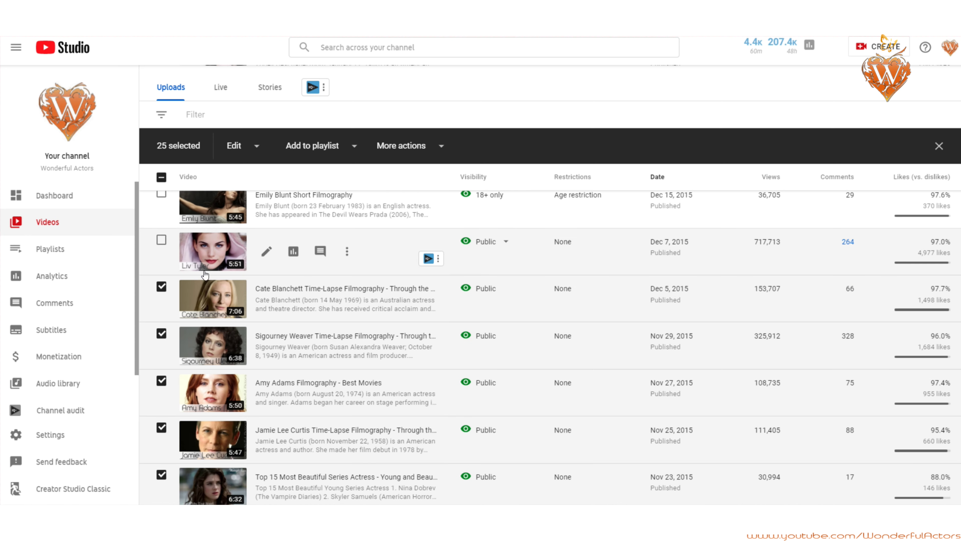
{"action": "left_click", "coordinate": [161, 236]}
{"action": "scroll", "coordinate": [167, 242], "scroll_direction": "up", "scroll_amount": 1}
{"action": "left_click", "coordinate": [161, 238]}
{"action": "scroll", "coordinate": [167, 244], "scroll_direction": "up", "scroll_amount": 1}
{"action": "left_click", "coordinate": [161, 247]}
{"action": "scroll", "coordinate": [157, 251], "scroll_direction": "up", "scroll_amount": 1}
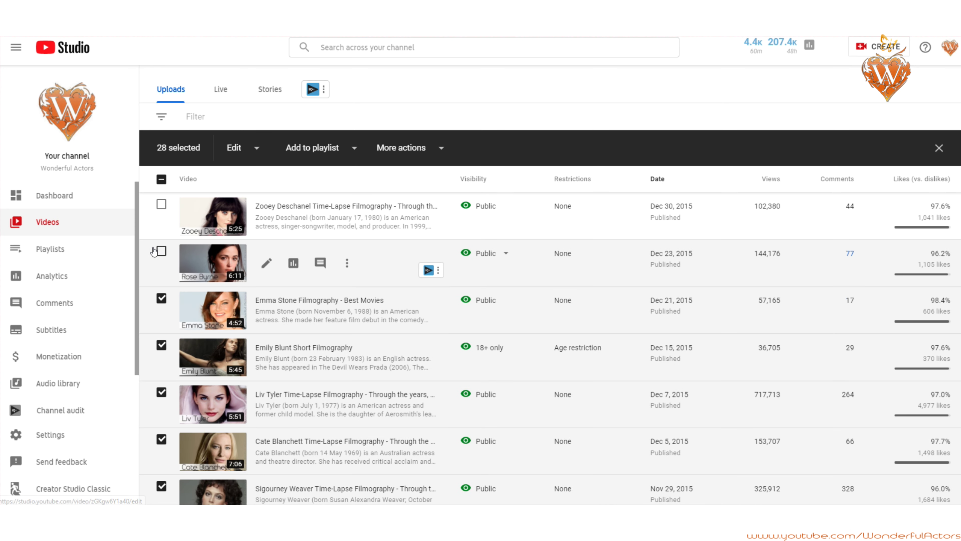
{"action": "scroll", "coordinate": [229, 273], "scroll_direction": "up", "scroll_amount": 1}
{"action": "left_click", "coordinate": [161, 233]}
{"action": "left_click", "coordinate": [401, 175]}
{"action": "left_click", "coordinate": [427, 200]}
{"action": "left_click", "coordinate": [599, 306]}
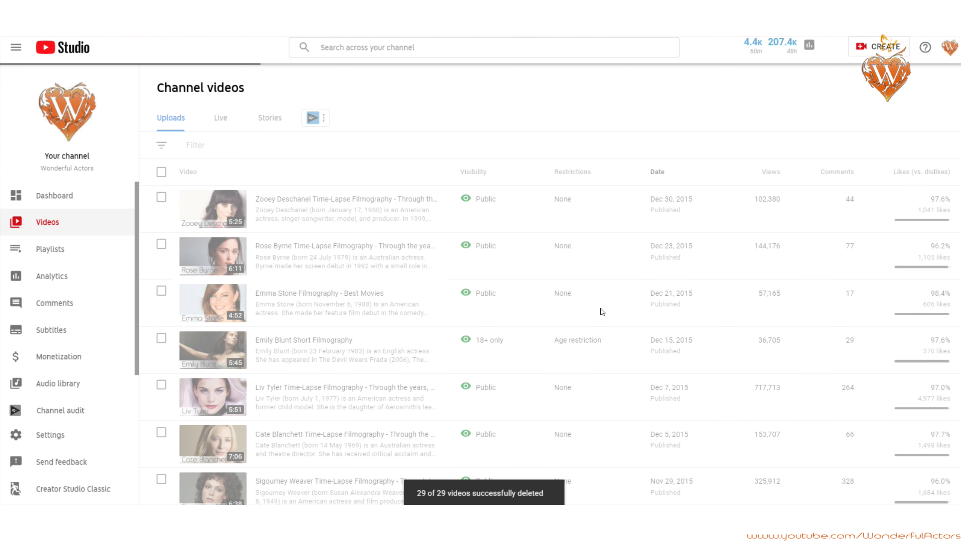
On the previous page, select the 29 videos from Kate Mara (Jan 1, 2016) up to Sharon Stone (Mar 17, 2016) and delete them forever.
{"action": "left_click", "coordinate": [893, 246]}
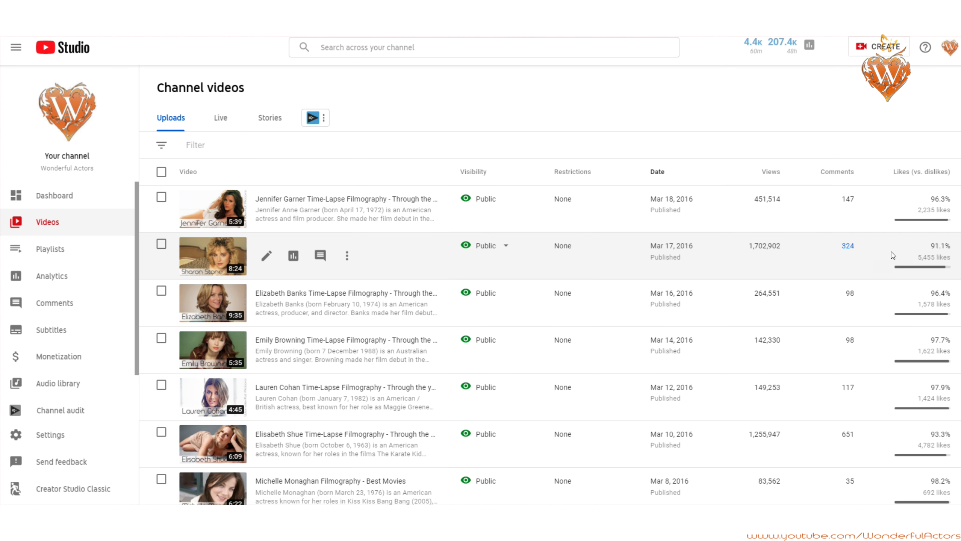
{"action": "scroll", "coordinate": [530, 303], "scroll_direction": "down", "scroll_amount": 15}
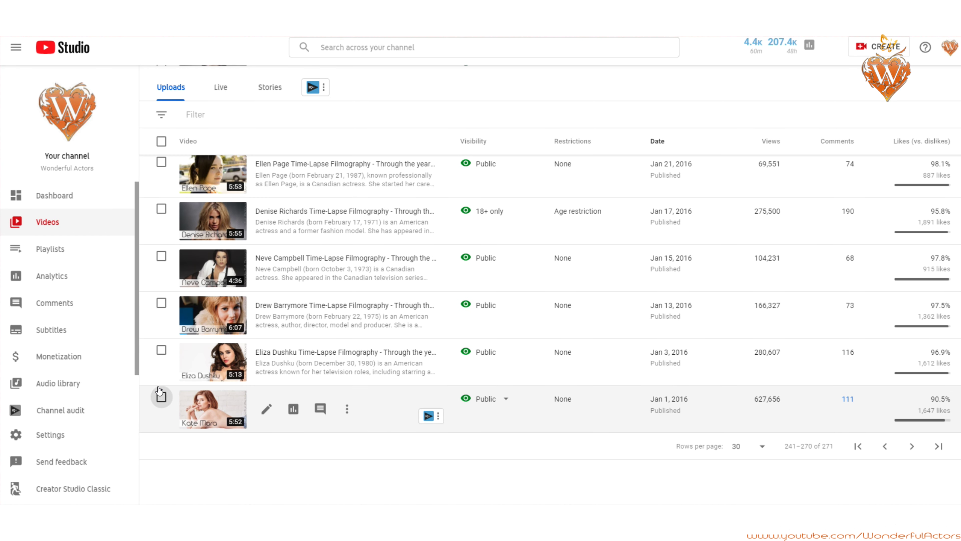
{"action": "left_click", "coordinate": [161, 397]}
{"action": "left_click", "coordinate": [161, 350]}
{"action": "left_click", "coordinate": [161, 303]}
{"action": "left_click", "coordinate": [162, 256]}
{"action": "scroll", "coordinate": [162, 288], "scroll_direction": "up", "scroll_amount": 2}
{"action": "left_click", "coordinate": [162, 311]}
{"action": "left_click", "coordinate": [161, 265]}
{"action": "scroll", "coordinate": [161, 269], "scroll_direction": "up", "scroll_amount": 1}
{"action": "left_click", "coordinate": [161, 270]}
{"action": "scroll", "coordinate": [162, 269], "scroll_direction": "up", "scroll_amount": 1}
{"action": "left_click", "coordinate": [162, 272]}
{"action": "left_click", "coordinate": [161, 227]}
{"action": "scroll", "coordinate": [162, 227], "scroll_direction": "up", "scroll_amount": 1}
{"action": "left_click", "coordinate": [162, 229]}
{"action": "scroll", "coordinate": [161, 229], "scroll_direction": "up", "scroll_amount": 1}
{"action": "left_click", "coordinate": [162, 231]}
{"action": "scroll", "coordinate": [162, 232], "scroll_direction": "up", "scroll_amount": 1}
{"action": "left_click", "coordinate": [162, 235]}
{"action": "scroll", "coordinate": [162, 261], "scroll_direction": "up", "scroll_amount": 2}
{"action": "left_click", "coordinate": [162, 292]}
{"action": "left_click", "coordinate": [162, 244]}
{"action": "scroll", "coordinate": [162, 247], "scroll_direction": "up", "scroll_amount": 1}
{"action": "left_click", "coordinate": [162, 247]}
{"action": "scroll", "coordinate": [161, 265], "scroll_direction": "up", "scroll_amount": 2}
{"action": "left_click", "coordinate": [161, 303]}
{"action": "left_click", "coordinate": [162, 256]}
{"action": "scroll", "coordinate": [161, 266], "scroll_direction": "up", "scroll_amount": 2}
{"action": "left_click", "coordinate": [162, 313]}
{"action": "left_click", "coordinate": [162, 265]}
{"action": "left_click", "coordinate": [162, 218]}
{"action": "scroll", "coordinate": [162, 227], "scroll_direction": "up", "scroll_amount": 1}
{"action": "left_click", "coordinate": [162, 218]}
{"action": "scroll", "coordinate": [196, 278], "scroll_direction": "up", "scroll_amount": 1}
{"action": "left_click", "coordinate": [161, 224]}
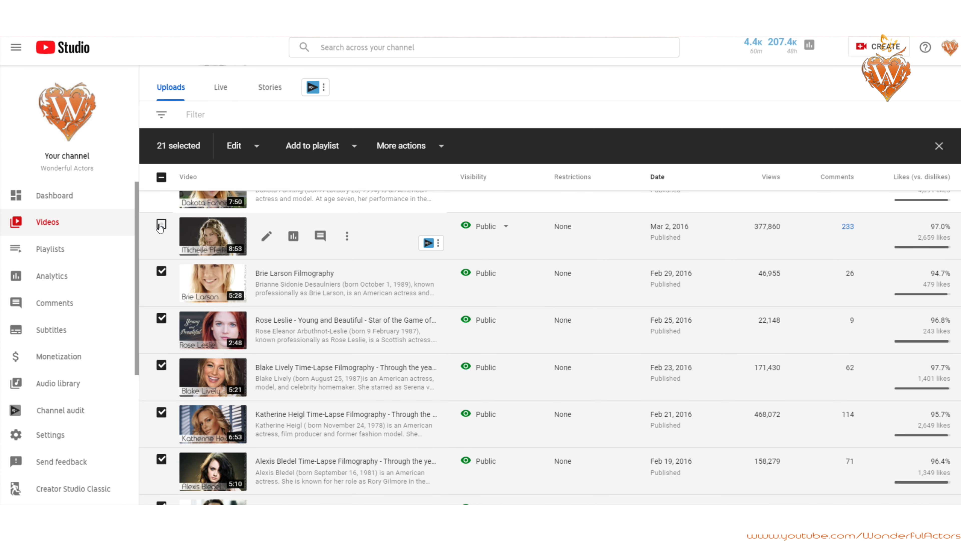
{"action": "scroll", "coordinate": [162, 246], "scroll_direction": "up", "scroll_amount": 1}
{"action": "left_click", "coordinate": [162, 279]}
{"action": "scroll", "coordinate": [162, 246], "scroll_direction": "up", "scroll_amount": 1}
{"action": "left_click", "coordinate": [162, 230]}
{"action": "scroll", "coordinate": [209, 293], "scroll_direction": "up", "scroll_amount": 1}
{"action": "left_click", "coordinate": [162, 235]}
{"action": "scroll", "coordinate": [162, 243], "scroll_direction": "up", "scroll_amount": 1}
{"action": "left_click", "coordinate": [161, 243]}
{"action": "scroll", "coordinate": [161, 246], "scroll_direction": "up", "scroll_amount": 1}
{"action": "left_click", "coordinate": [161, 246]}
{"action": "scroll", "coordinate": [161, 248], "scroll_direction": "up", "scroll_amount": 1}
{"action": "left_click", "coordinate": [161, 248]}
{"action": "scroll", "coordinate": [161, 248], "scroll_direction": "up", "scroll_amount": 1}
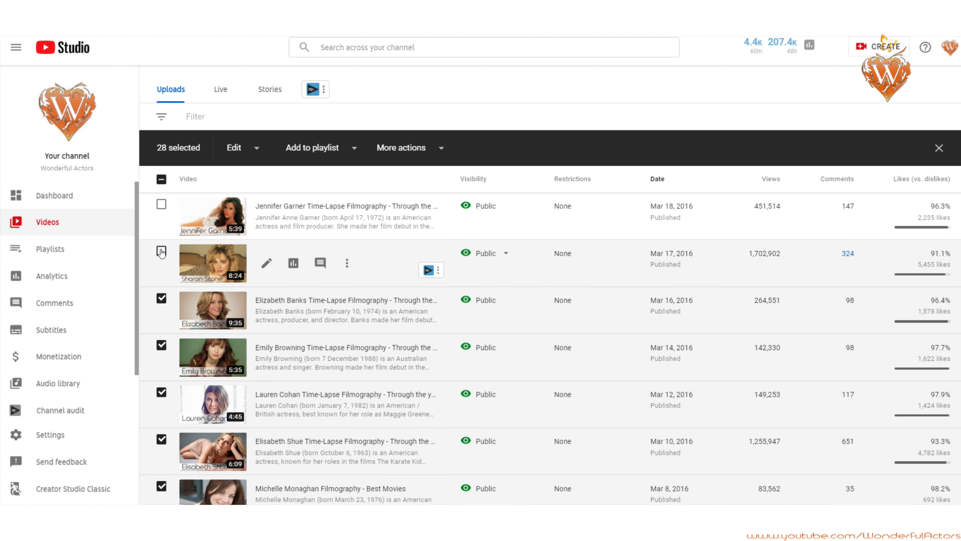
{"action": "left_click", "coordinate": [162, 251]}
{"action": "scroll", "coordinate": [150, 242], "scroll_direction": "up", "scroll_amount": 1}
{"action": "left_click", "coordinate": [162, 233]}
{"action": "left_click", "coordinate": [161, 233]}
{"action": "left_click", "coordinate": [412, 194]}
{"action": "left_click", "coordinate": [594, 307]}
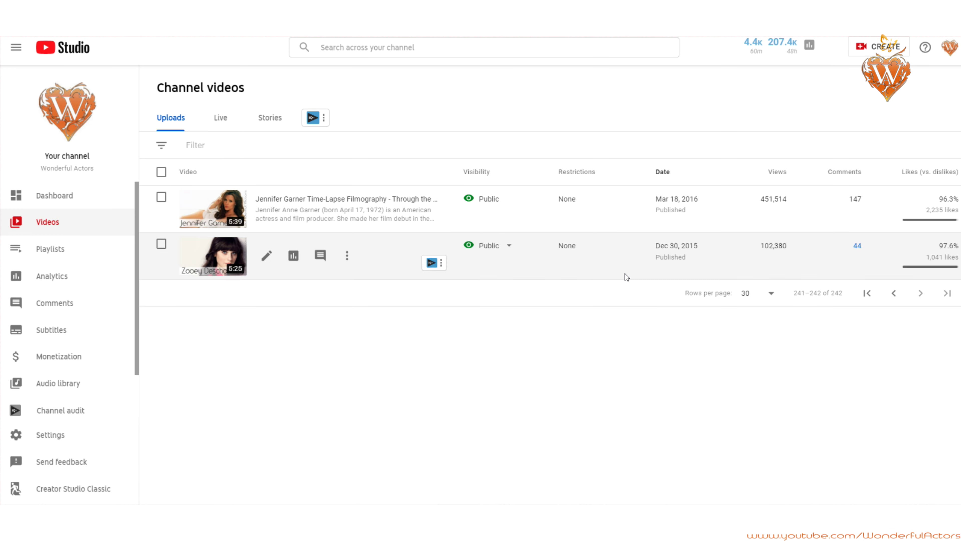
On the previous page, select all 30 videos up to Isabelle Adjani (Sep 17, 2016) and delete them forever.
{"action": "left_click", "coordinate": [892, 294]}
{"action": "scroll", "coordinate": [467, 490], "scroll_direction": "down", "scroll_amount": 20}
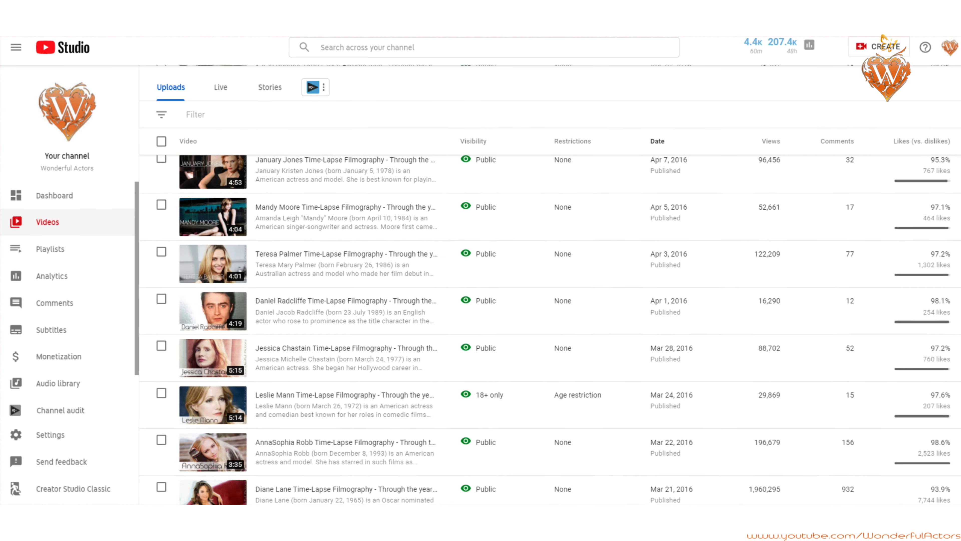
{"action": "left_click", "coordinate": [162, 398]}
{"action": "left_click", "coordinate": [161, 304]}
{"action": "scroll", "coordinate": [161, 303], "scroll_direction": "up", "scroll_amount": 1}
{"action": "left_click", "coordinate": [162, 304]}
{"action": "scroll", "coordinate": [162, 303], "scroll_direction": "up", "scroll_amount": 1}
{"action": "left_click", "coordinate": [161, 305]}
{"action": "left_click", "coordinate": [162, 266]}
{"action": "scroll", "coordinate": [162, 271], "scroll_direction": "up", "scroll_amount": 1}
{"action": "left_click", "coordinate": [162, 270]}
{"action": "scroll", "coordinate": [162, 272], "scroll_direction": "up", "scroll_amount": 1}
{"action": "left_click", "coordinate": [162, 273]}
{"action": "scroll", "coordinate": [162, 275], "scroll_direction": "up", "scroll_amount": 1}
{"action": "left_click", "coordinate": [162, 275]}
{"action": "left_click", "coordinate": [162, 280]}
{"action": "scroll", "coordinate": [162, 280], "scroll_direction": "up", "scroll_amount": 1}
{"action": "left_click", "coordinate": [162, 280]}
{"action": "left_click", "coordinate": [161, 238]}
{"action": "scroll", "coordinate": [162, 241], "scroll_direction": "up", "scroll_amount": 1}
{"action": "left_click", "coordinate": [161, 242]}
{"action": "scroll", "coordinate": [200, 294], "scroll_direction": "up", "scroll_amount": 1}
{"action": "left_click", "coordinate": [162, 245]}
{"action": "scroll", "coordinate": [162, 246], "scroll_direction": "up", "scroll_amount": 1}
{"action": "left_click", "coordinate": [162, 246]}
{"action": "scroll", "coordinate": [161, 251], "scroll_direction": "up", "scroll_amount": 1}
{"action": "left_click", "coordinate": [162, 251]}
{"action": "scroll", "coordinate": [162, 256], "scroll_direction": "up", "scroll_amount": 1}
{"action": "left_click", "coordinate": [161, 256]}
{"action": "scroll", "coordinate": [161, 257], "scroll_direction": "up", "scroll_amount": 1}
{"action": "left_click", "coordinate": [162, 262]}
{"action": "scroll", "coordinate": [161, 263], "scroll_direction": "up", "scroll_amount": 1}
{"action": "left_click", "coordinate": [161, 267]}
{"action": "scroll", "coordinate": [162, 268], "scroll_direction": "up", "scroll_amount": 1}
{"action": "left_click", "coordinate": [162, 269]}
{"action": "scroll", "coordinate": [162, 271], "scroll_direction": "up", "scroll_amount": 1}
{"action": "left_click", "coordinate": [163, 273]}
{"action": "scroll", "coordinate": [162, 273], "scroll_direction": "up", "scroll_amount": 1}
{"action": "left_click", "coordinate": [161, 272]}
{"action": "scroll", "coordinate": [162, 273], "scroll_direction": "up", "scroll_amount": 1}
{"action": "left_click", "coordinate": [162, 273]}
{"action": "scroll", "coordinate": [161, 227], "scroll_direction": "up", "scroll_amount": 1}
{"action": "left_click", "coordinate": [162, 225]}
{"action": "scroll", "coordinate": [162, 235], "scroll_direction": "up", "scroll_amount": 1}
{"action": "left_click", "coordinate": [162, 236]}
{"action": "scroll", "coordinate": [187, 258], "scroll_direction": "up", "scroll_amount": 1}
{"action": "left_click", "coordinate": [162, 244]}
{"action": "scroll", "coordinate": [162, 246], "scroll_direction": "up", "scroll_amount": 1}
{"action": "left_click", "coordinate": [161, 246]}
{"action": "scroll", "coordinate": [162, 246], "scroll_direction": "up", "scroll_amount": 1}
{"action": "left_click", "coordinate": [162, 248]}
{"action": "scroll", "coordinate": [163, 250], "scroll_direction": "up", "scroll_amount": 1}
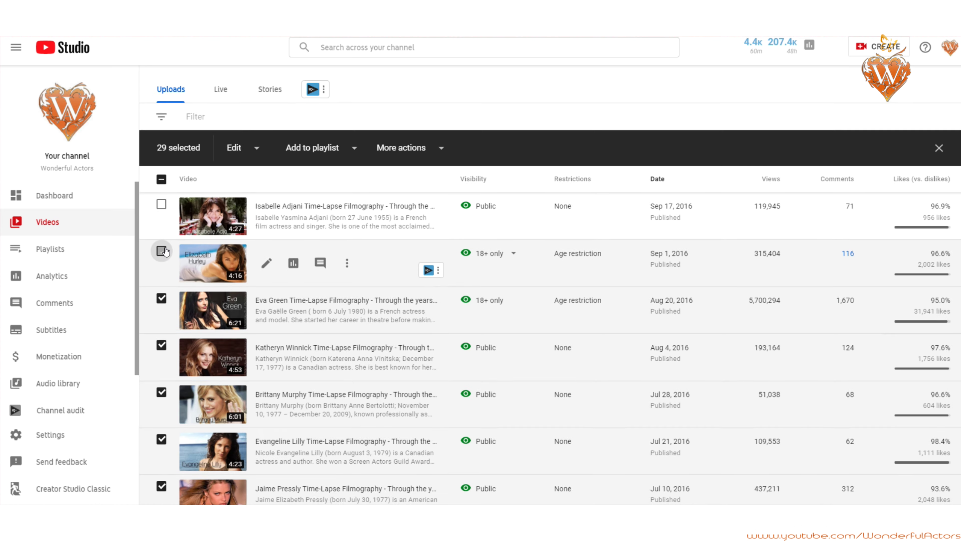
{"action": "left_click", "coordinate": [161, 251]}
{"action": "scroll", "coordinate": [162, 242], "scroll_direction": "up", "scroll_amount": 1}
{"action": "left_click", "coordinate": [161, 233]}
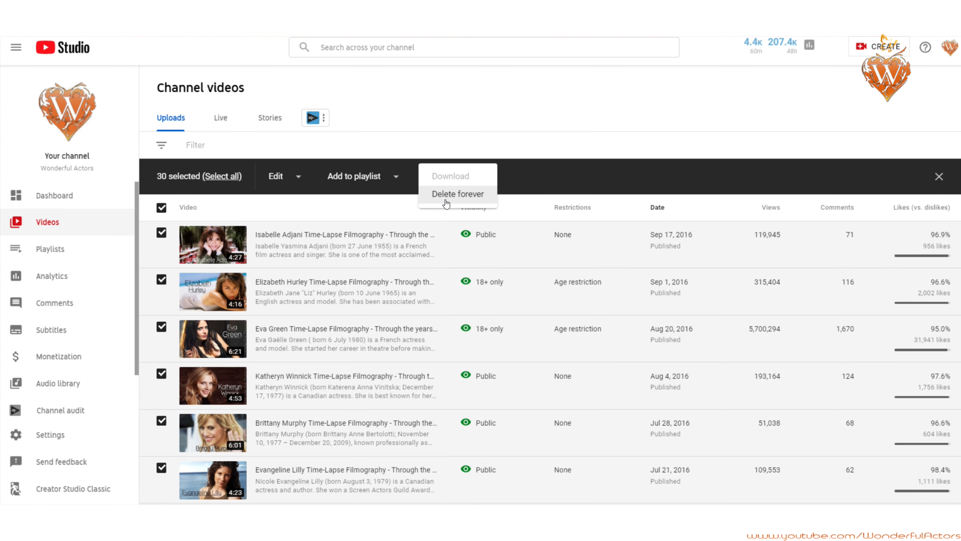
{"action": "left_click", "coordinate": [447, 203]}
{"action": "left_click", "coordinate": [599, 306]}
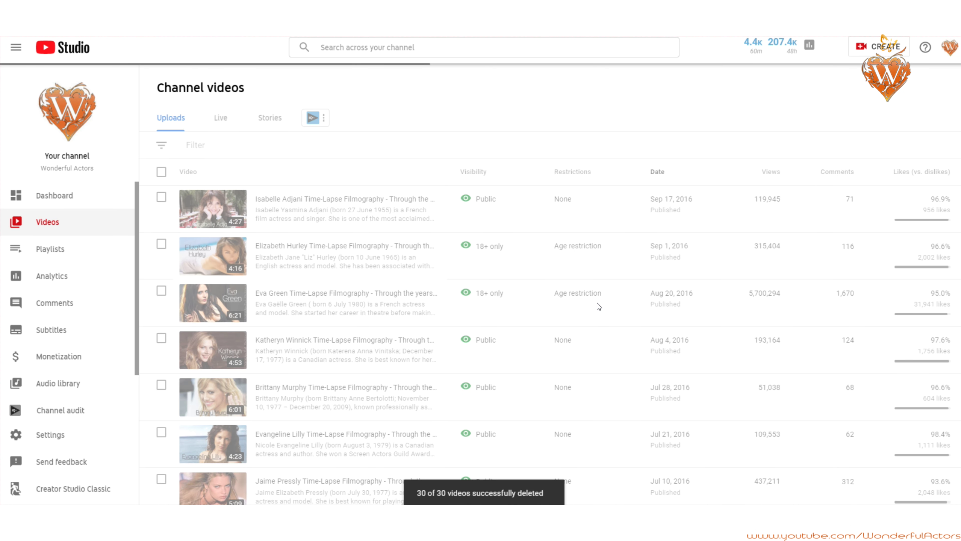
Go to the previous page, select all 30 videos up to Hugh Dancy (Dec 30, 2016), and delete them forever.
{"action": "left_click", "coordinate": [890, 304]}
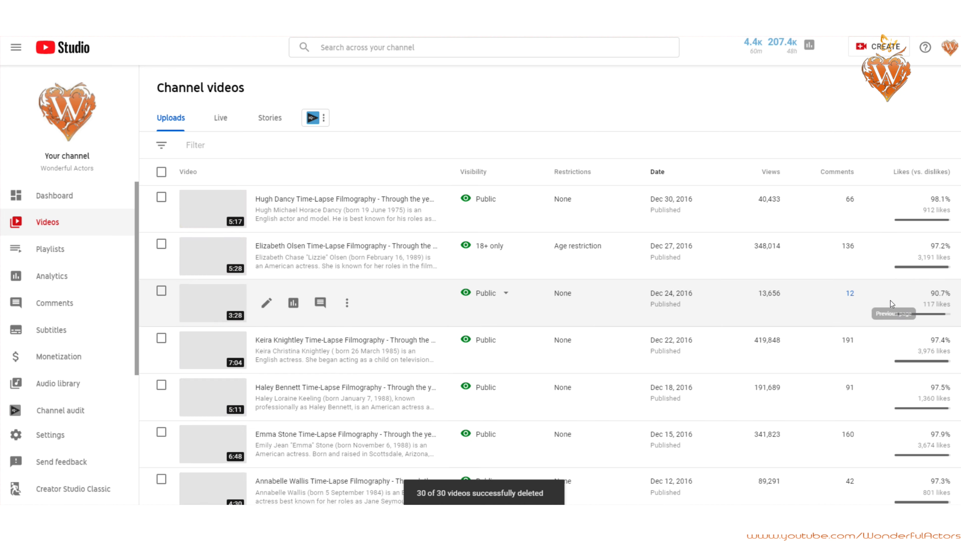
{"action": "scroll", "coordinate": [888, 307], "scroll_direction": "down", "scroll_amount": 2}
{"action": "scroll", "coordinate": [161, 397], "scroll_direction": "down", "scroll_amount": 10}
{"action": "left_click", "coordinate": [162, 397]}
{"action": "left_click", "coordinate": [161, 350]}
{"action": "left_click", "coordinate": [161, 303]}
{"action": "left_click", "coordinate": [161, 256]}
{"action": "left_click", "coordinate": [161, 209]}
{"action": "scroll", "coordinate": [162, 210], "scroll_direction": "up", "scroll_amount": 1}
{"action": "left_click", "coordinate": [161, 212]}
{"action": "scroll", "coordinate": [165, 224], "scroll_direction": "up", "scroll_amount": 1}
{"action": "left_click", "coordinate": [161, 217]}
{"action": "scroll", "coordinate": [163, 223], "scroll_direction": "up", "scroll_amount": 1}
{"action": "left_click", "coordinate": [162, 217]}
{"action": "scroll", "coordinate": [162, 223], "scroll_direction": "up", "scroll_amount": 1}
{"action": "left_click", "coordinate": [162, 220]}
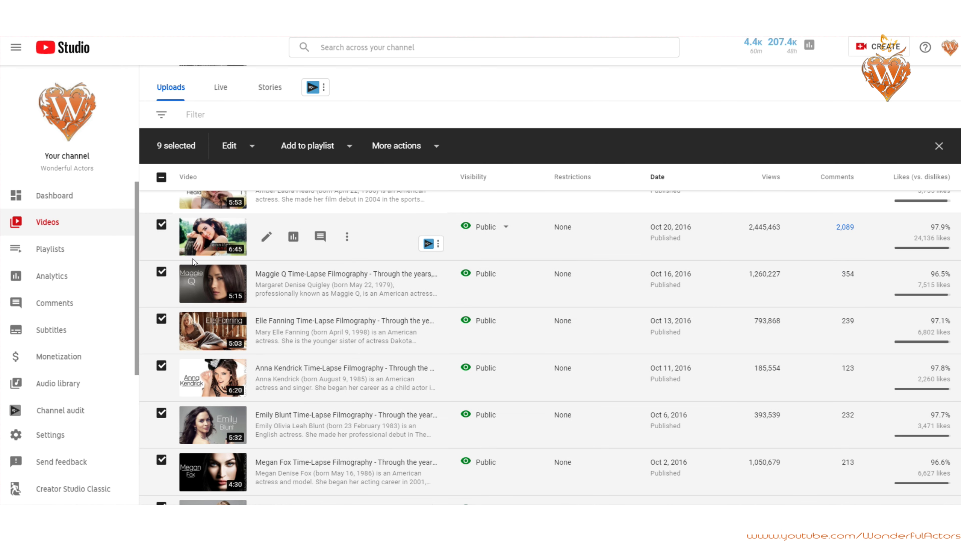
{"action": "scroll", "coordinate": [166, 234], "scroll_direction": "up", "scroll_amount": 1}
{"action": "left_click", "coordinate": [161, 228]}
{"action": "scroll", "coordinate": [197, 264], "scroll_direction": "up", "scroll_amount": 1}
{"action": "left_click", "coordinate": [161, 228]}
{"action": "scroll", "coordinate": [163, 229], "scroll_direction": "up", "scroll_amount": 1}
{"action": "left_click", "coordinate": [161, 228]}
{"action": "scroll", "coordinate": [167, 232], "scroll_direction": "up", "scroll_amount": 1}
{"action": "left_click", "coordinate": [161, 240]}
{"action": "scroll", "coordinate": [162, 244], "scroll_direction": "up", "scroll_amount": 1}
{"action": "left_click", "coordinate": [161, 246]}
{"action": "scroll", "coordinate": [162, 247], "scroll_direction": "up", "scroll_amount": 1}
{"action": "left_click", "coordinate": [162, 248]}
{"action": "scroll", "coordinate": [167, 250], "scroll_direction": "up", "scroll_amount": 1}
{"action": "left_click", "coordinate": [161, 250]}
{"action": "left_click", "coordinate": [161, 255]}
{"action": "scroll", "coordinate": [167, 262], "scroll_direction": "up", "scroll_amount": 1}
{"action": "left_click", "coordinate": [162, 261]}
{"action": "scroll", "coordinate": [166, 261], "scroll_direction": "up", "scroll_amount": 1}
{"action": "left_click", "coordinate": [162, 263]}
{"action": "scroll", "coordinate": [166, 263], "scroll_direction": "up", "scroll_amount": 1}
{"action": "left_click", "coordinate": [162, 265]}
{"action": "scroll", "coordinate": [166, 265], "scroll_direction": "up", "scroll_amount": 1}
{"action": "left_click", "coordinate": [162, 265]}
{"action": "left_click", "coordinate": [161, 275]}
{"action": "scroll", "coordinate": [166, 265], "scroll_direction": "up", "scroll_amount": 1}
{"action": "left_click", "coordinate": [161, 264]}
{"action": "scroll", "coordinate": [167, 261], "scroll_direction": "up", "scroll_amount": 1}
{"action": "left_click", "coordinate": [161, 251]}
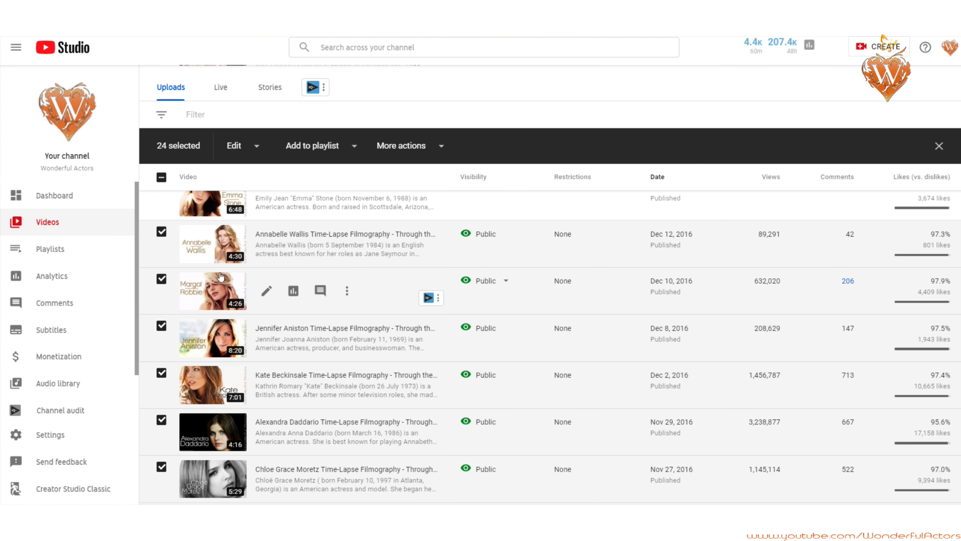
{"action": "scroll", "coordinate": [174, 261], "scroll_direction": "up", "scroll_amount": 1}
{"action": "left_click", "coordinate": [161, 237]}
{"action": "scroll", "coordinate": [187, 263], "scroll_direction": "up", "scroll_amount": 2}
{"action": "left_click", "coordinate": [161, 289]}
{"action": "left_click", "coordinate": [161, 245]}
{"action": "scroll", "coordinate": [201, 273], "scroll_direction": "up", "scroll_amount": 1}
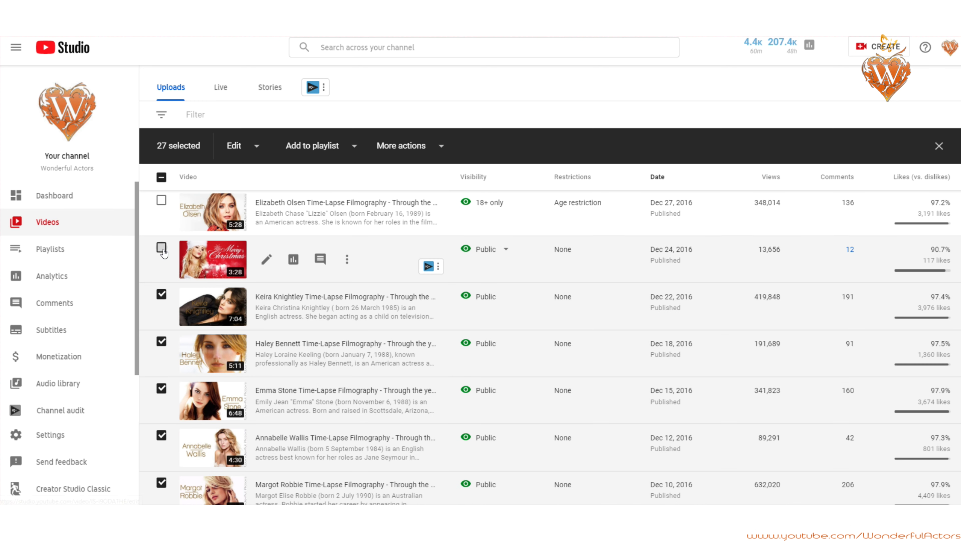
{"action": "left_click", "coordinate": [161, 245]}
{"action": "scroll", "coordinate": [214, 282], "scroll_direction": "up", "scroll_amount": 1}
{"action": "left_click", "coordinate": [161, 251]}
{"action": "scroll", "coordinate": [161, 242], "scroll_direction": "up", "scroll_amount": 1}
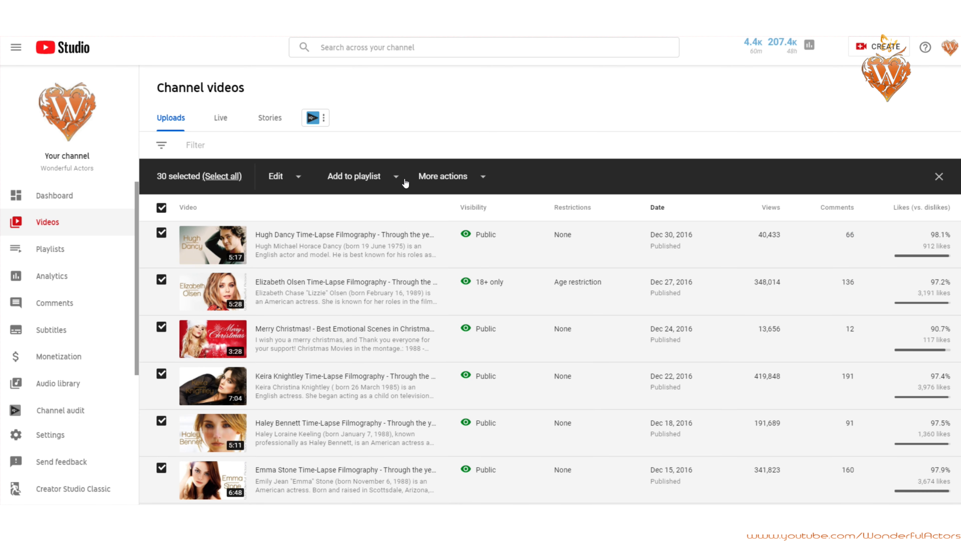
{"action": "left_click", "coordinate": [460, 195]}
{"action": "left_click", "coordinate": [610, 307]}
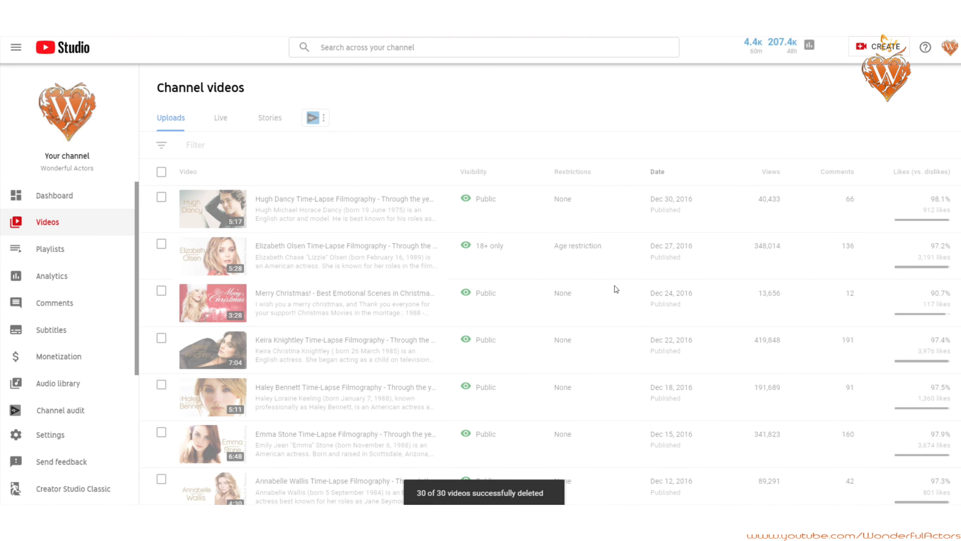
Go to the previous page, select all 30 videos from Carrie Fisher (Jan 3, 2017) up to Sarah Paulson (May 3, 2017), and delete them forever.
{"action": "left_click", "coordinate": [894, 293]}
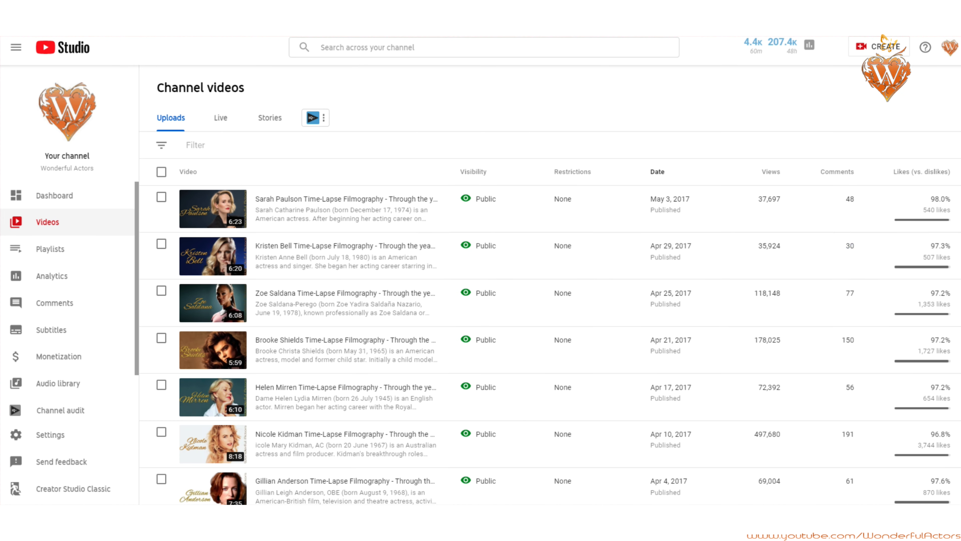
{"action": "scroll", "coordinate": [163, 379], "scroll_direction": "down", "scroll_amount": 20}
{"action": "left_click", "coordinate": [162, 397]}
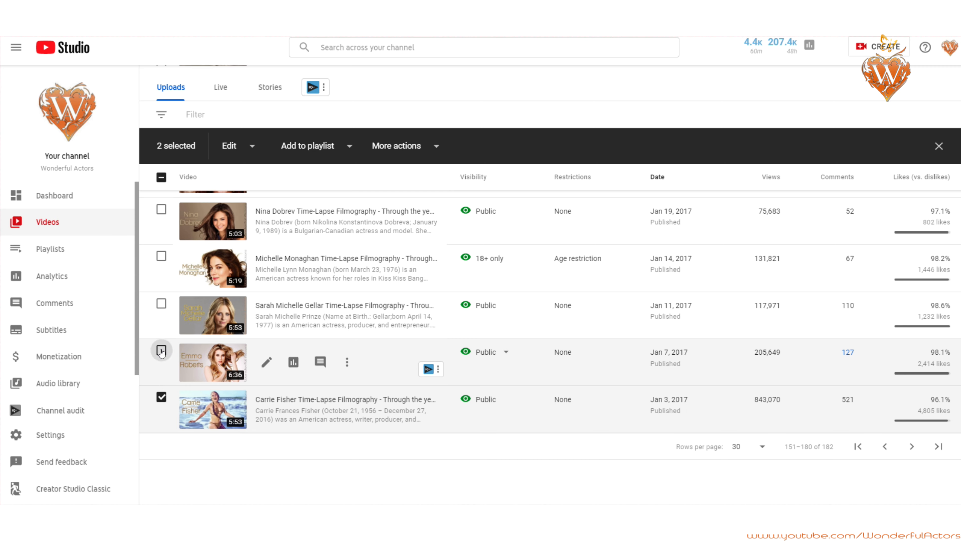
{"action": "left_click", "coordinate": [161, 351]}
{"action": "scroll", "coordinate": [162, 350], "scroll_direction": "up", "scroll_amount": 1}
{"action": "left_click", "coordinate": [161, 352]}
{"action": "left_click", "coordinate": [161, 307]}
{"action": "left_click", "coordinate": [161, 260]}
{"action": "scroll", "coordinate": [161, 261], "scroll_direction": "up", "scroll_amount": 1}
{"action": "left_click", "coordinate": [161, 262]}
{"action": "scroll", "coordinate": [161, 263], "scroll_direction": "up", "scroll_amount": 1}
{"action": "left_click", "coordinate": [161, 265]}
{"action": "scroll", "coordinate": [161, 267], "scroll_direction": "up", "scroll_amount": 1}
{"action": "left_click", "coordinate": [161, 271]}
{"action": "scroll", "coordinate": [160, 275], "scroll_direction": "up", "scroll_amount": 1}
{"action": "left_click", "coordinate": [161, 275]}
{"action": "left_click", "coordinate": [161, 229]}
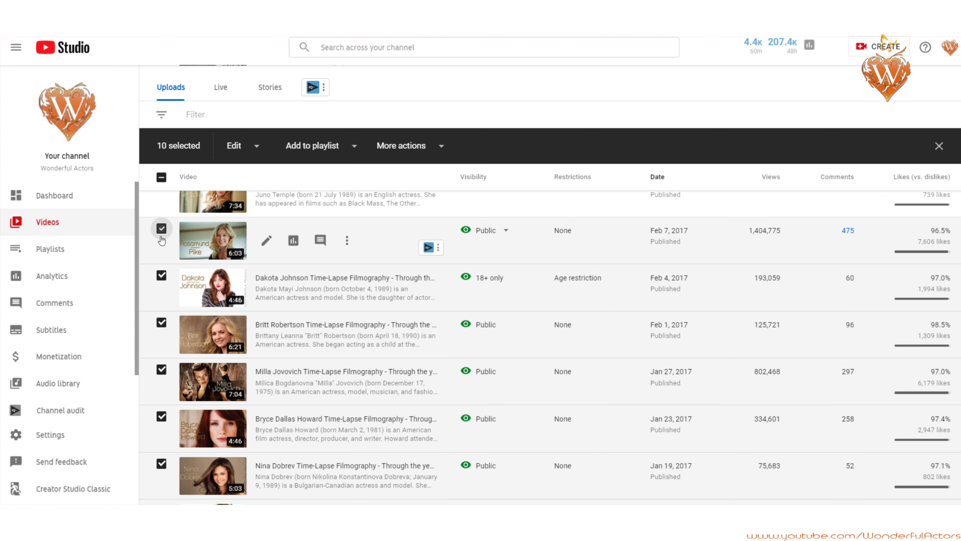
{"action": "scroll", "coordinate": [162, 230], "scroll_direction": "up", "scroll_amount": 1}
{"action": "left_click", "coordinate": [161, 229]}
{"action": "scroll", "coordinate": [162, 230], "scroll_direction": "up", "scroll_amount": 1}
{"action": "left_click", "coordinate": [161, 230]}
{"action": "scroll", "coordinate": [162, 231], "scroll_direction": "up", "scroll_amount": 1}
{"action": "left_click", "coordinate": [162, 240]}
{"action": "scroll", "coordinate": [162, 243], "scroll_direction": "up", "scroll_amount": 2}
{"action": "left_click", "coordinate": [161, 250]}
{"action": "left_click", "coordinate": [161, 251]}
{"action": "left_click", "coordinate": [161, 251]}
{"action": "scroll", "coordinate": [161, 251], "scroll_direction": "up", "scroll_amount": 1}
{"action": "left_click", "coordinate": [161, 252]}
{"action": "scroll", "coordinate": [161, 253], "scroll_direction": "up", "scroll_amount": 1}
{"action": "left_click", "coordinate": [161, 260]}
{"action": "scroll", "coordinate": [161, 265], "scroll_direction": "up", "scroll_amount": 1}
{"action": "left_click", "coordinate": [161, 261]}
{"action": "left_click", "coordinate": [161, 228]}
{"action": "scroll", "coordinate": [161, 273], "scroll_direction": "up", "scroll_amount": 2}
{"action": "left_click", "coordinate": [162, 273]}
{"action": "scroll", "coordinate": [161, 273], "scroll_direction": "up", "scroll_amount": 1}
{"action": "left_click", "coordinate": [162, 274]}
{"action": "scroll", "coordinate": [161, 279], "scroll_direction": "up", "scroll_amount": 1}
{"action": "left_click", "coordinate": [161, 280]}
{"action": "scroll", "coordinate": [161, 280], "scroll_direction": "up", "scroll_amount": 1}
{"action": "left_click", "coordinate": [162, 281]}
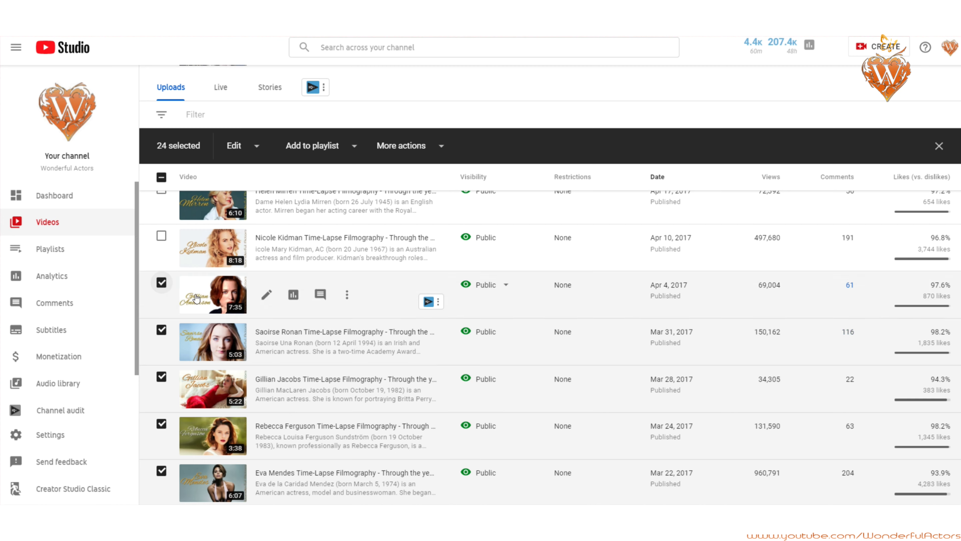
{"action": "scroll", "coordinate": [161, 281], "scroll_direction": "up", "scroll_amount": 1}
{"action": "left_click", "coordinate": [161, 282]}
{"action": "scroll", "coordinate": [161, 282], "scroll_direction": "up", "scroll_amount": 1}
{"action": "left_click", "coordinate": [161, 244]}
{"action": "scroll", "coordinate": [162, 244], "scroll_direction": "up", "scroll_amount": 1}
{"action": "left_click", "coordinate": [161, 244]}
{"action": "scroll", "coordinate": [161, 244], "scroll_direction": "up", "scroll_amount": 2}
{"action": "left_click", "coordinate": [161, 279]}
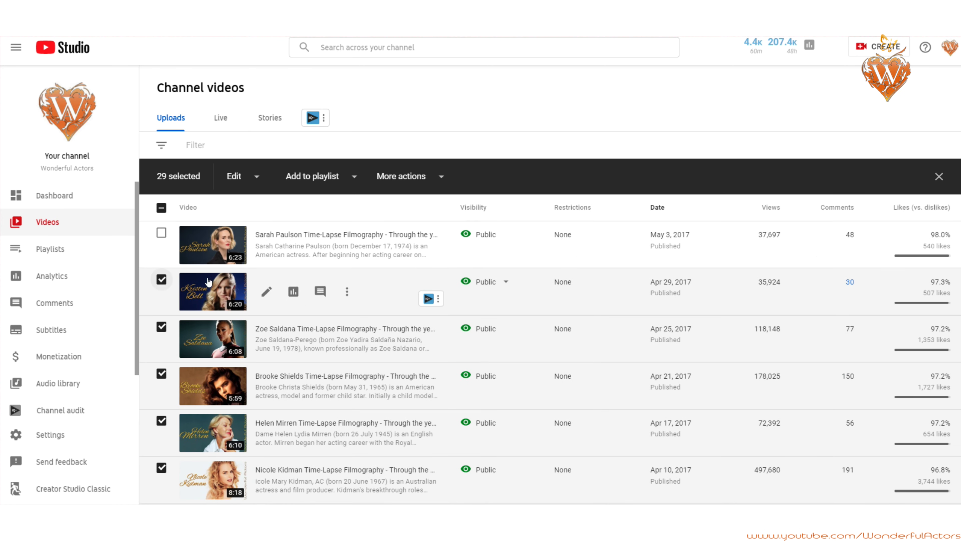
{"action": "left_click", "coordinate": [461, 177]}
{"action": "left_click", "coordinate": [447, 212]}
{"action": "left_click", "coordinate": [483, 268]}
{"action": "left_click", "coordinate": [590, 307]}
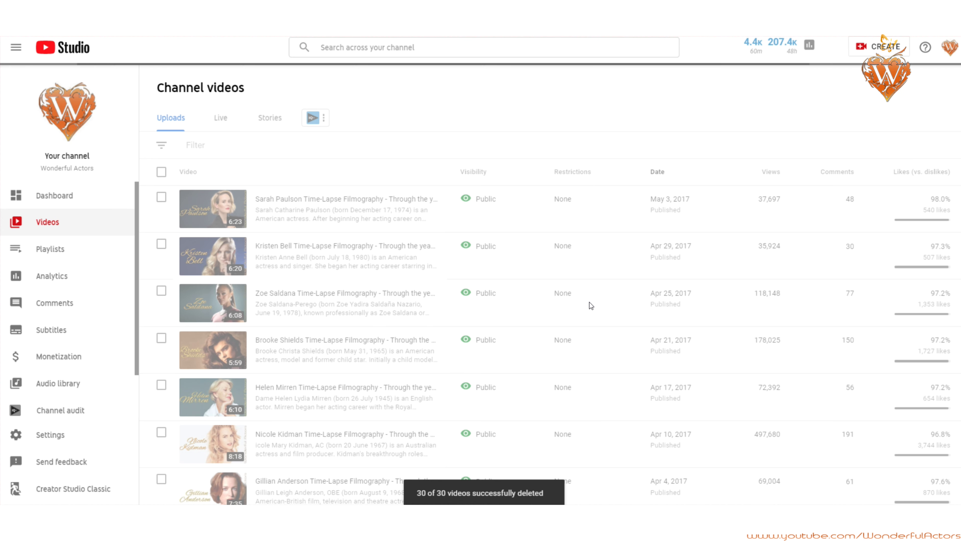
Go to the previous page, select all 30 videos up to Jennifer Jason Leigh (Aug 29, 2017), and delete them forever.
{"action": "left_click", "coordinate": [895, 293]}
{"action": "scroll", "coordinate": [897, 295], "scroll_direction": "down", "scroll_amount": 20}
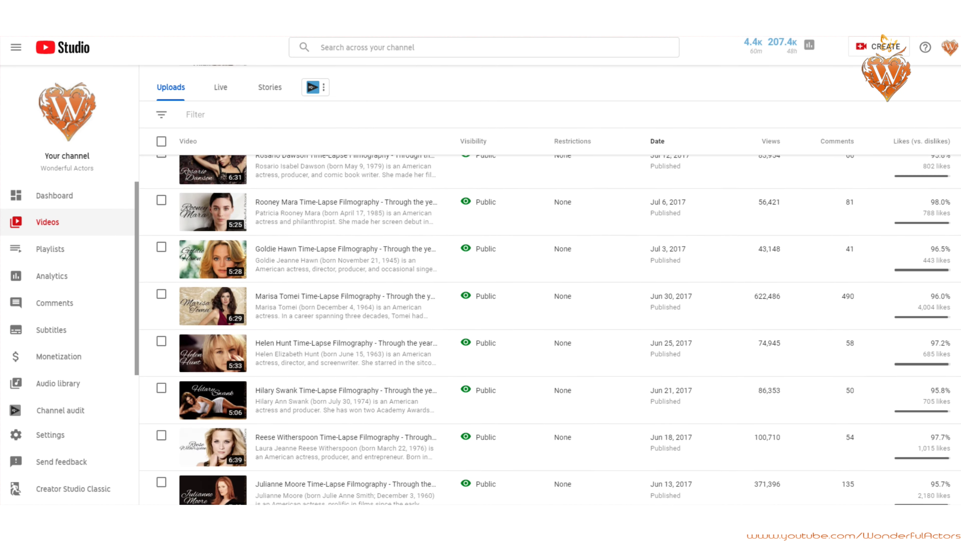
{"action": "left_click", "coordinate": [162, 397]}
{"action": "left_click", "coordinate": [161, 350]}
{"action": "left_click", "coordinate": [162, 303]}
{"action": "left_click", "coordinate": [161, 257]}
{"action": "left_click", "coordinate": [161, 261]}
{"action": "left_click", "coordinate": [161, 266]}
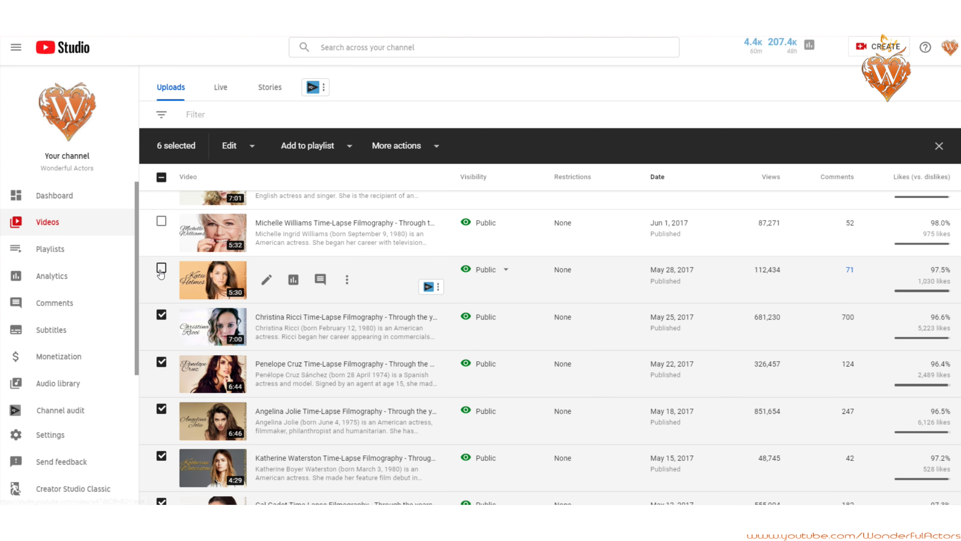
{"action": "left_click", "coordinate": [161, 271]}
{"action": "left_click", "coordinate": [162, 276]}
{"action": "left_click", "coordinate": [162, 276]}
{"action": "left_click", "coordinate": [162, 280]}
{"action": "left_click", "coordinate": [163, 285]}
{"action": "left_click", "coordinate": [165, 290]}
{"action": "left_click", "coordinate": [167, 296]}
{"action": "left_click", "coordinate": [166, 300]}
{"action": "left_click", "coordinate": [164, 302]}
{"action": "left_click", "coordinate": [164, 306]}
{"action": "left_click", "coordinate": [162, 308]}
{"action": "left_click", "coordinate": [161, 311]}
{"action": "left_click", "coordinate": [161, 313]}
{"action": "left_click", "coordinate": [161, 317]}
{"action": "left_click", "coordinate": [161, 321]}
{"action": "left_click", "coordinate": [161, 327]}
{"action": "left_click", "coordinate": [161, 330]}
{"action": "left_click", "coordinate": [161, 282]}
{"action": "left_click", "coordinate": [161, 282]}
{"action": "left_click", "coordinate": [161, 293]}
{"action": "left_click", "coordinate": [161, 294]}
{"action": "left_click", "coordinate": [161, 297]}
{"action": "left_click", "coordinate": [161, 281]}
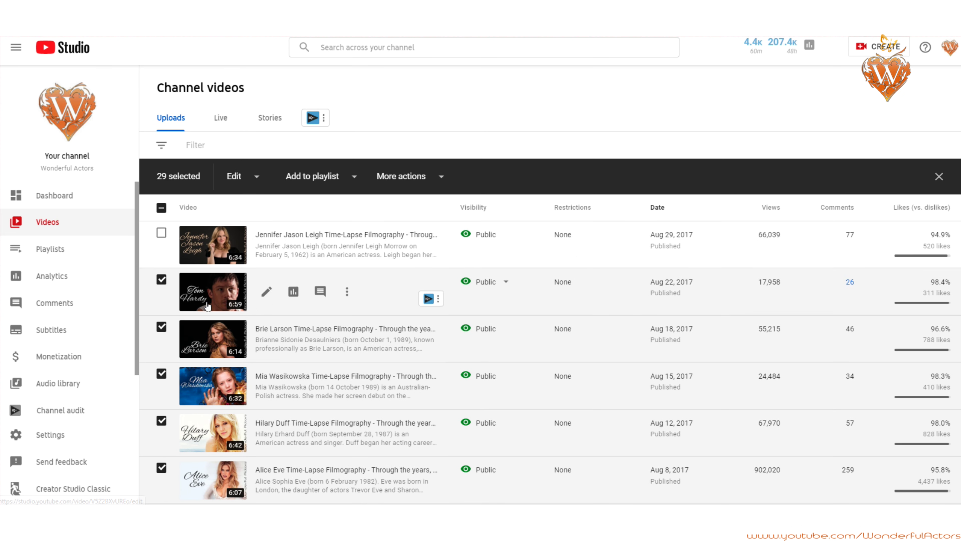
{"action": "left_click", "coordinate": [455, 195]}
{"action": "left_click", "coordinate": [508, 268]}
{"action": "left_click", "coordinate": [591, 305]}
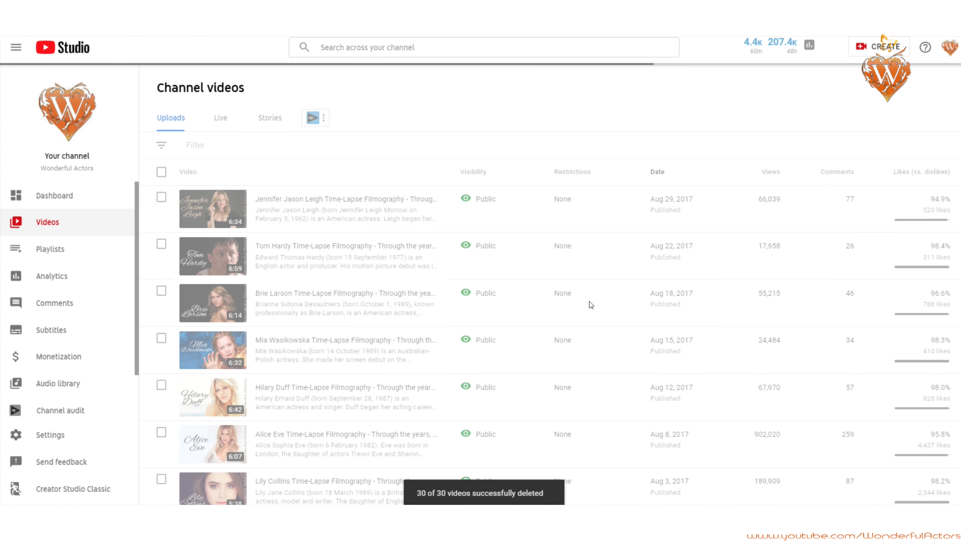
On the previous page, select all 30 videos from Pom Klementieff (Sep 3, 2017) up to Jessica Barden (Feb 4, 2018) and delete them forever.
{"action": "left_click", "coordinate": [896, 299]}
{"action": "scroll", "coordinate": [859, 284], "scroll_direction": "down", "scroll_amount": 20}
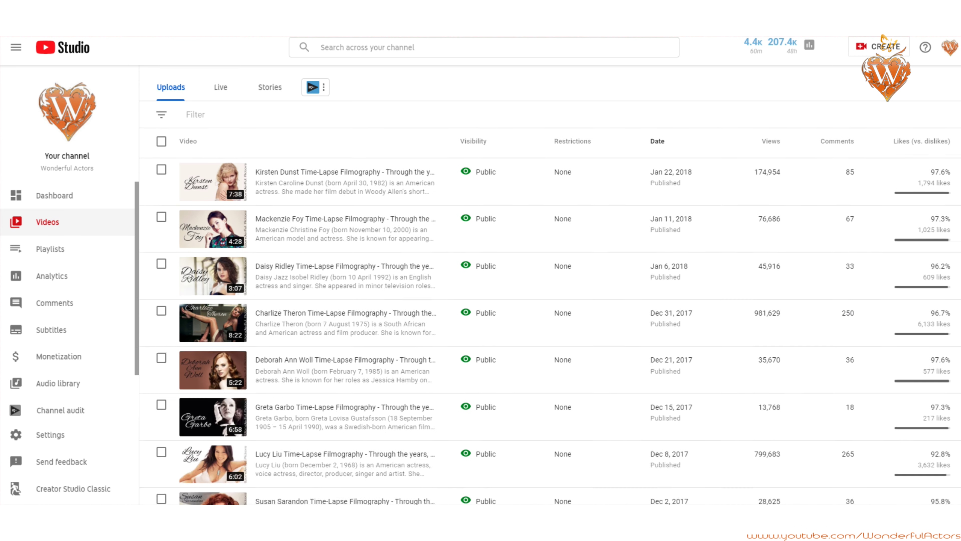
{"action": "left_click", "coordinate": [161, 396]}
{"action": "left_click", "coordinate": [161, 350]}
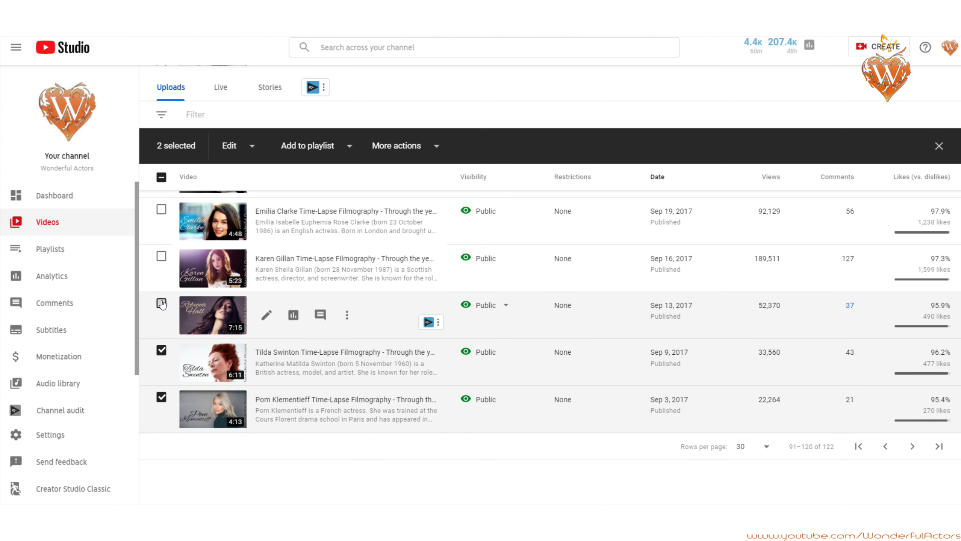
{"action": "left_click", "coordinate": [161, 307]}
{"action": "scroll", "coordinate": [162, 307], "scroll_direction": "up", "scroll_amount": 1}
{"action": "left_click", "coordinate": [161, 307]}
{"action": "left_click", "coordinate": [161, 261]}
{"action": "scroll", "coordinate": [161, 261], "scroll_direction": "up", "scroll_amount": 1}
{"action": "left_click", "coordinate": [161, 270]}
{"action": "scroll", "coordinate": [161, 270], "scroll_direction": "up", "scroll_amount": 1}
{"action": "left_click", "coordinate": [161, 273]}
{"action": "scroll", "coordinate": [161, 273], "scroll_direction": "up", "scroll_amount": 1}
{"action": "left_click", "coordinate": [161, 275]}
{"action": "scroll", "coordinate": [162, 276], "scroll_direction": "up", "scroll_amount": 1}
{"action": "left_click", "coordinate": [161, 276]}
{"action": "scroll", "coordinate": [161, 276], "scroll_direction": "up", "scroll_amount": 1}
{"action": "left_click", "coordinate": [161, 278]}
{"action": "scroll", "coordinate": [161, 279], "scroll_direction": "up", "scroll_amount": 1}
{"action": "left_click", "coordinate": [162, 282]}
{"action": "scroll", "coordinate": [162, 282], "scroll_direction": "up", "scroll_amount": 1}
{"action": "left_click", "coordinate": [163, 288]}
{"action": "scroll", "coordinate": [163, 290], "scroll_direction": "up", "scroll_amount": 1}
{"action": "left_click", "coordinate": [162, 290]}
{"action": "left_click", "coordinate": [161, 246]}
{"action": "scroll", "coordinate": [161, 247], "scroll_direction": "up", "scroll_amount": 1}
{"action": "left_click", "coordinate": [161, 250]}
{"action": "scroll", "coordinate": [161, 250], "scroll_direction": "up", "scroll_amount": 1}
{"action": "left_click", "coordinate": [161, 252]}
{"action": "scroll", "coordinate": [161, 255], "scroll_direction": "up", "scroll_amount": 1}
{"action": "left_click", "coordinate": [161, 262]}
{"action": "scroll", "coordinate": [162, 263], "scroll_direction": "up", "scroll_amount": 1}
{"action": "left_click", "coordinate": [161, 265]}
{"action": "scroll", "coordinate": [162, 267], "scroll_direction": "up", "scroll_amount": 1}
{"action": "left_click", "coordinate": [162, 269]}
{"action": "scroll", "coordinate": [161, 270], "scroll_direction": "up", "scroll_amount": 1}
{"action": "left_click", "coordinate": [161, 272]}
{"action": "scroll", "coordinate": [162, 274], "scroll_direction": "up", "scroll_amount": 1}
{"action": "left_click", "coordinate": [162, 275]}
{"action": "scroll", "coordinate": [162, 273], "scroll_direction": "up", "scroll_amount": 1}
{"action": "left_click", "coordinate": [161, 245]}
{"action": "scroll", "coordinate": [161, 244], "scroll_direction": "up", "scroll_amount": 1}
{"action": "left_click", "coordinate": [161, 237]}
{"action": "scroll", "coordinate": [161, 238], "scroll_direction": "up", "scroll_amount": 1}
{"action": "left_click", "coordinate": [161, 239]}
{"action": "scroll", "coordinate": [161, 240], "scroll_direction": "up", "scroll_amount": 1}
{"action": "left_click", "coordinate": [161, 243]}
{"action": "scroll", "coordinate": [161, 247], "scroll_direction": "up", "scroll_amount": 1}
{"action": "left_click", "coordinate": [161, 248]}
{"action": "scroll", "coordinate": [161, 249], "scroll_direction": "up", "scroll_amount": 1}
{"action": "left_click", "coordinate": [161, 250]}
{"action": "scroll", "coordinate": [161, 249], "scroll_direction": "up", "scroll_amount": 1}
{"action": "left_click", "coordinate": [161, 233]}
{"action": "left_click", "coordinate": [450, 176]}
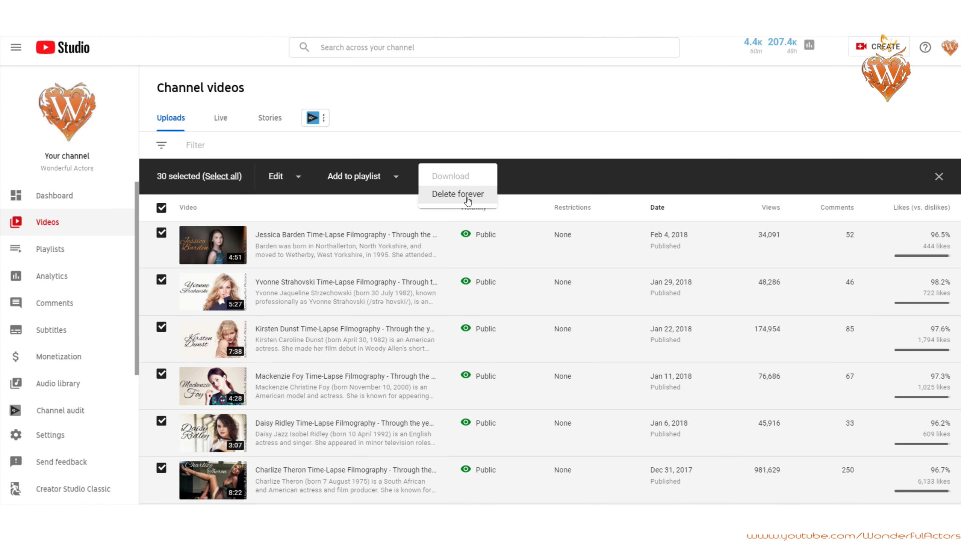
{"action": "left_click", "coordinate": [457, 191]}
{"action": "left_click", "coordinate": [601, 304]}
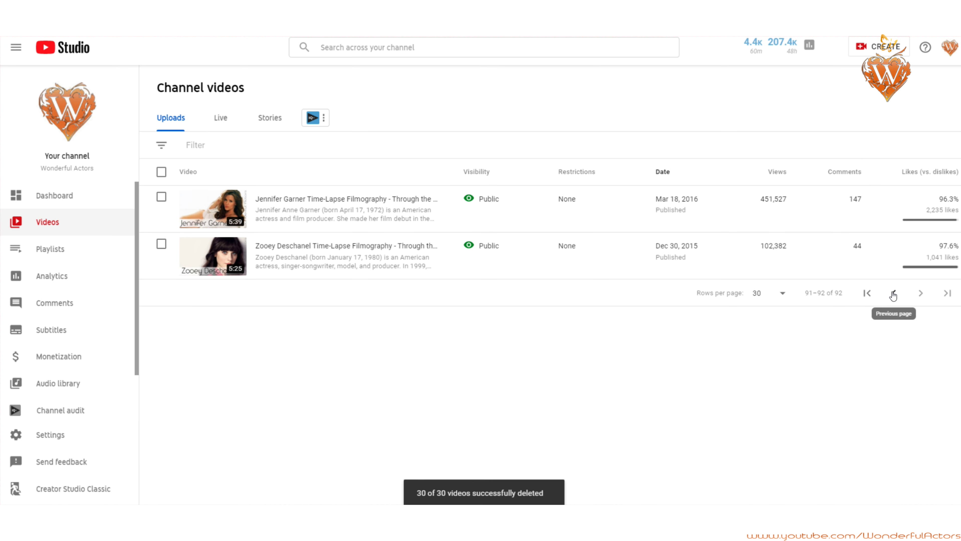
Go to the previous page, select all 30 videos up to Evangeline Lilly Tribute (Aug 4, 2018), and delete them forever.
{"action": "left_click", "coordinate": [894, 294]}
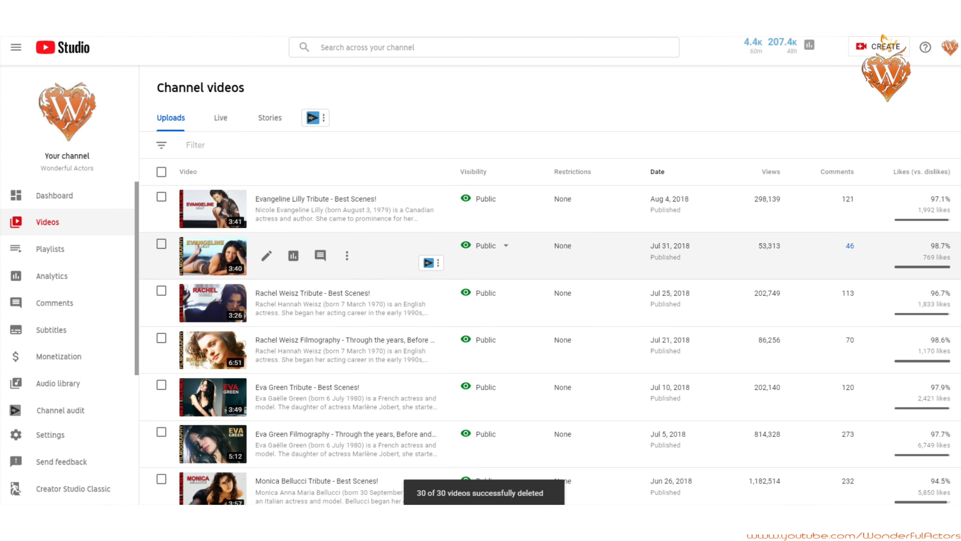
{"action": "scroll", "coordinate": [894, 296], "scroll_direction": "down", "scroll_amount": 20}
{"action": "left_click", "coordinate": [162, 396]}
{"action": "left_click", "coordinate": [161, 350]}
{"action": "left_click", "coordinate": [161, 303]}
{"action": "scroll", "coordinate": [161, 303], "scroll_direction": "up", "scroll_amount": 1}
{"action": "left_click", "coordinate": [160, 308]}
{"action": "scroll", "coordinate": [161, 308], "scroll_direction": "up", "scroll_amount": 1}
{"action": "left_click", "coordinate": [161, 308]}
{"action": "scroll", "coordinate": [161, 309], "scroll_direction": "up", "scroll_amount": 1}
{"action": "left_click", "coordinate": [161, 308]}
{"action": "scroll", "coordinate": [160, 309], "scroll_direction": "up", "scroll_amount": 1}
{"action": "left_click", "coordinate": [161, 309]}
{"action": "left_click", "coordinate": [161, 273]}
{"action": "scroll", "coordinate": [161, 276], "scroll_direction": "up", "scroll_amount": 1}
{"action": "left_click", "coordinate": [162, 278]}
{"action": "scroll", "coordinate": [161, 278], "scroll_direction": "up", "scroll_amount": 1}
{"action": "left_click", "coordinate": [161, 279]}
{"action": "scroll", "coordinate": [162, 279], "scroll_direction": "up", "scroll_amount": 1}
{"action": "left_click", "coordinate": [162, 281]}
{"action": "scroll", "coordinate": [162, 284], "scroll_direction": "up", "scroll_amount": 1}
{"action": "left_click", "coordinate": [162, 287]}
{"action": "scroll", "coordinate": [161, 289], "scroll_direction": "up", "scroll_amount": 1}
{"action": "left_click", "coordinate": [161, 292]}
{"action": "scroll", "coordinate": [161, 293], "scroll_direction": "up", "scroll_amount": 1}
{"action": "left_click", "coordinate": [162, 294]}
{"action": "scroll", "coordinate": [162, 296], "scroll_direction": "up", "scroll_amount": 1}
{"action": "left_click", "coordinate": [160, 299]}
{"action": "scroll", "coordinate": [160, 301], "scroll_direction": "up", "scroll_amount": 1}
{"action": "left_click", "coordinate": [160, 302]}
{"action": "scroll", "coordinate": [160, 303], "scroll_direction": "up", "scroll_amount": 1}
{"action": "left_click", "coordinate": [161, 307]}
{"action": "scroll", "coordinate": [161, 309], "scroll_direction": "up", "scroll_amount": 1}
{"action": "left_click", "coordinate": [162, 316]}
{"action": "scroll", "coordinate": [161, 314], "scroll_direction": "up", "scroll_amount": 1}
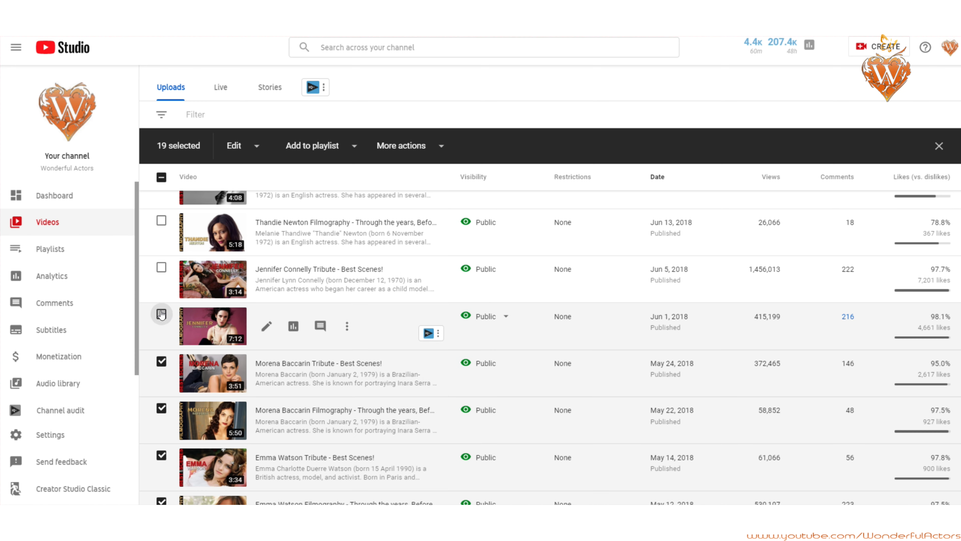
{"action": "left_click", "coordinate": [161, 314]}
{"action": "scroll", "coordinate": [161, 303], "scroll_direction": "up", "scroll_amount": 1}
{"action": "left_click", "coordinate": [161, 278]}
{"action": "scroll", "coordinate": [161, 278], "scroll_direction": "up", "scroll_amount": 1}
{"action": "left_click", "coordinate": [162, 278]}
{"action": "scroll", "coordinate": [161, 280], "scroll_direction": "up", "scroll_amount": 1}
{"action": "left_click", "coordinate": [162, 280]}
{"action": "scroll", "coordinate": [179, 295], "scroll_direction": "up", "scroll_amount": 1}
{"action": "left_click", "coordinate": [162, 280]}
{"action": "scroll", "coordinate": [167, 288], "scroll_direction": "up", "scroll_amount": 1}
{"action": "left_click", "coordinate": [163, 288]}
{"action": "scroll", "coordinate": [165, 290], "scroll_direction": "up", "scroll_amount": 1}
{"action": "left_click", "coordinate": [163, 290]}
{"action": "scroll", "coordinate": [166, 293], "scroll_direction": "up", "scroll_amount": 1}
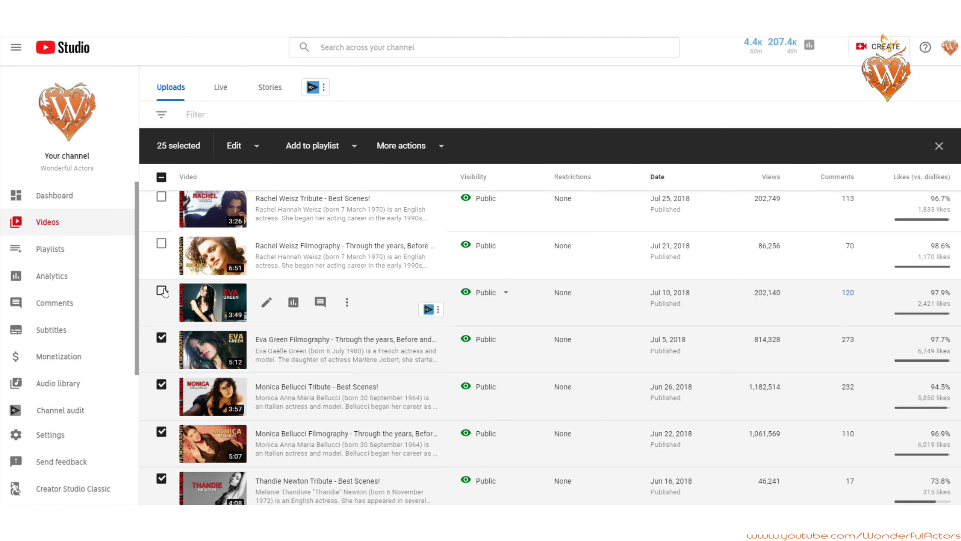
{"action": "left_click", "coordinate": [162, 291]}
{"action": "scroll", "coordinate": [163, 265], "scroll_direction": "up", "scroll_amount": 1}
{"action": "left_click", "coordinate": [162, 248]}
{"action": "scroll", "coordinate": [163, 250], "scroll_direction": "up", "scroll_amount": 1}
{"action": "left_click", "coordinate": [162, 248]}
{"action": "scroll", "coordinate": [166, 253], "scroll_direction": "up", "scroll_amount": 1}
{"action": "left_click", "coordinate": [162, 251]}
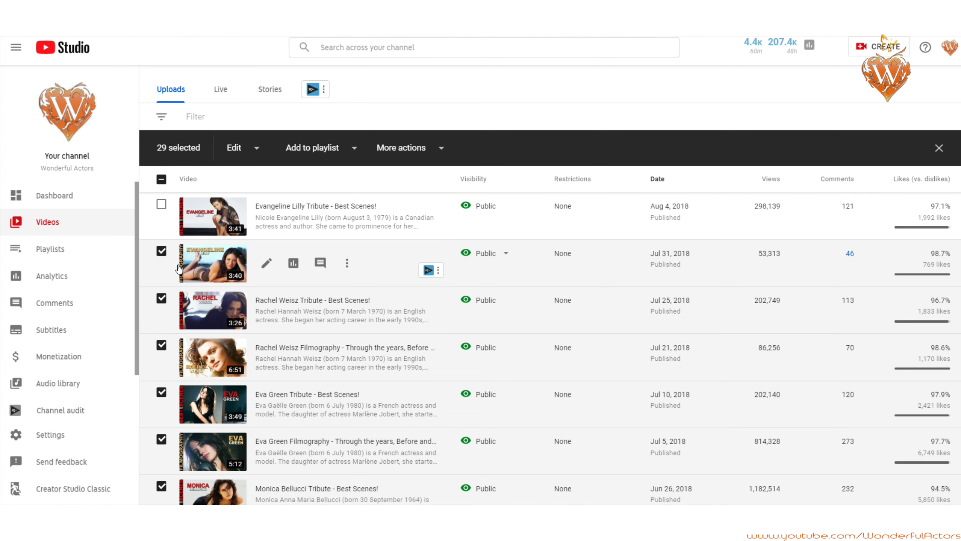
{"action": "scroll", "coordinate": [178, 265], "scroll_direction": "up", "scroll_amount": 1}
{"action": "left_click", "coordinate": [161, 233]}
{"action": "left_click", "coordinate": [450, 176]}
{"action": "left_click", "coordinate": [458, 196]}
{"action": "left_click", "coordinate": [595, 306]}
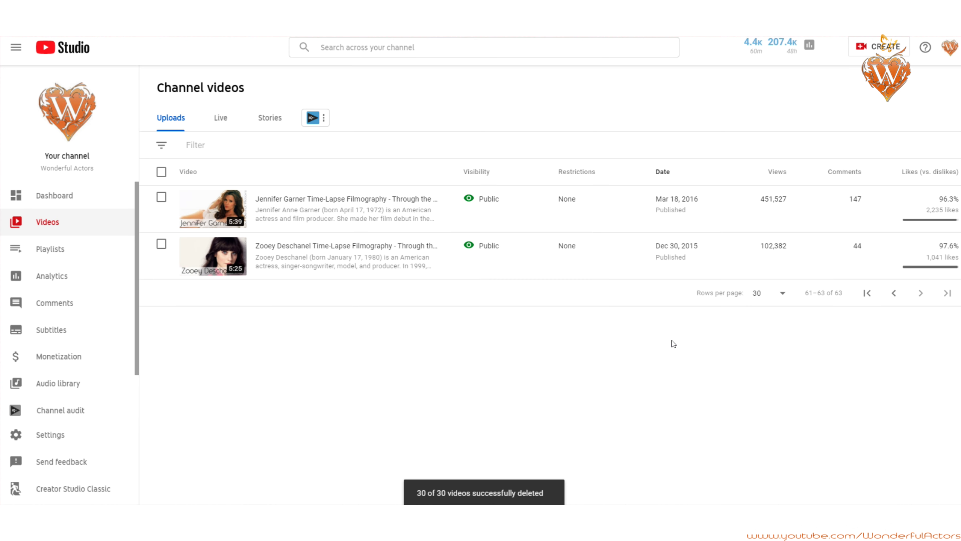
On the previous page, select all 30 videos from Katherine McNamara Filmography (Aug 9, 2018) up to Natalie Portman Tribute (Feb 10, 2019) and delete them forever.
{"action": "left_click", "coordinate": [894, 294]}
{"action": "scroll", "coordinate": [508, 449], "scroll_direction": "down", "scroll_amount": 15}
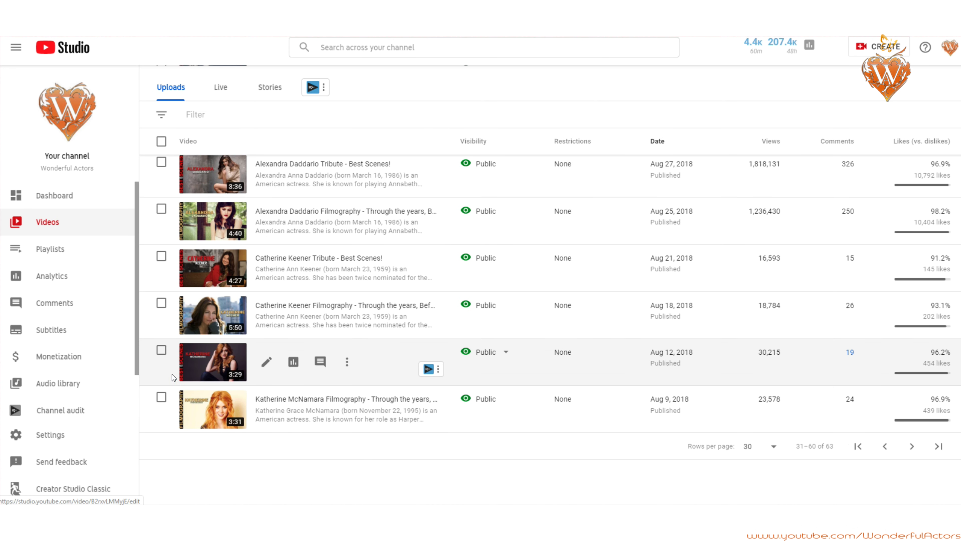
{"action": "left_click", "coordinate": [162, 398]}
{"action": "left_click", "coordinate": [161, 350]}
{"action": "scroll", "coordinate": [162, 351], "scroll_direction": "up", "scroll_amount": 1}
{"action": "left_click", "coordinate": [162, 351]}
{"action": "scroll", "coordinate": [162, 352], "scroll_direction": "up", "scroll_amount": 1}
{"action": "left_click", "coordinate": [162, 352]}
{"action": "scroll", "coordinate": [162, 356], "scroll_direction": "up", "scroll_amount": 1}
{"action": "left_click", "coordinate": [162, 360]}
{"action": "left_click", "coordinate": [162, 366]}
{"action": "scroll", "coordinate": [162, 363], "scroll_direction": "up", "scroll_amount": 1}
{"action": "left_click", "coordinate": [162, 350]}
{"action": "scroll", "coordinate": [162, 350], "scroll_direction": "up", "scroll_amount": 1}
{"action": "left_click", "coordinate": [161, 326]}
{"action": "scroll", "coordinate": [162, 325], "scroll_direction": "up", "scroll_amount": 1}
{"action": "left_click", "coordinate": [162, 326]}
{"action": "scroll", "coordinate": [162, 327], "scroll_direction": "up", "scroll_amount": 1}
{"action": "left_click", "coordinate": [162, 331]}
{"action": "left_click", "coordinate": [162, 290]}
{"action": "scroll", "coordinate": [162, 291], "scroll_direction": "up", "scroll_amount": 1}
{"action": "left_click", "coordinate": [163, 290]}
{"action": "scroll", "coordinate": [164, 293], "scroll_direction": "up", "scroll_amount": 1}
{"action": "left_click", "coordinate": [163, 293]}
{"action": "scroll", "coordinate": [161, 295], "scroll_direction": "up", "scroll_amount": 1}
{"action": "left_click", "coordinate": [161, 296]}
{"action": "scroll", "coordinate": [161, 297], "scroll_direction": "up", "scroll_amount": 1}
{"action": "left_click", "coordinate": [161, 299]}
{"action": "scroll", "coordinate": [161, 303], "scroll_direction": "up", "scroll_amount": 1}
{"action": "left_click", "coordinate": [162, 305]}
{"action": "scroll", "coordinate": [161, 306], "scroll_direction": "up", "scroll_amount": 1}
{"action": "left_click", "coordinate": [162, 306]}
{"action": "scroll", "coordinate": [161, 309], "scroll_direction": "up", "scroll_amount": 1}
{"action": "left_click", "coordinate": [161, 312]}
{"action": "scroll", "coordinate": [161, 313], "scroll_direction": "up", "scroll_amount": 1}
{"action": "left_click", "coordinate": [162, 316]}
{"action": "scroll", "coordinate": [162, 318], "scroll_direction": "up", "scroll_amount": 1}
{"action": "left_click", "coordinate": [162, 320]}
{"action": "scroll", "coordinate": [162, 322], "scroll_direction": "up", "scroll_amount": 1}
{"action": "left_click", "coordinate": [162, 321]}
{"action": "scroll", "coordinate": [162, 323], "scroll_direction": "up", "scroll_amount": 1}
{"action": "left_click", "coordinate": [162, 326]}
{"action": "scroll", "coordinate": [162, 327], "scroll_direction": "up", "scroll_amount": 1}
{"action": "left_click", "coordinate": [162, 330]}
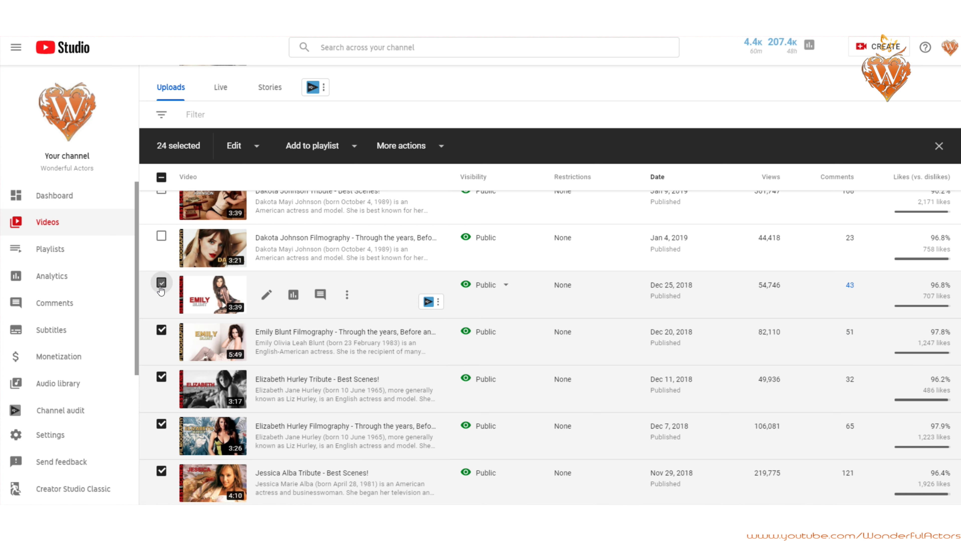
{"action": "left_click", "coordinate": [162, 284]}
{"action": "scroll", "coordinate": [163, 288], "scroll_direction": "up", "scroll_amount": 1}
{"action": "left_click", "coordinate": [168, 299]}
{"action": "scroll", "coordinate": [168, 303], "scroll_direction": "up", "scroll_amount": 1}
{"action": "left_click", "coordinate": [169, 303]}
{"action": "scroll", "coordinate": [171, 305], "scroll_direction": "up", "scroll_amount": 1}
{"action": "left_click", "coordinate": [172, 307]}
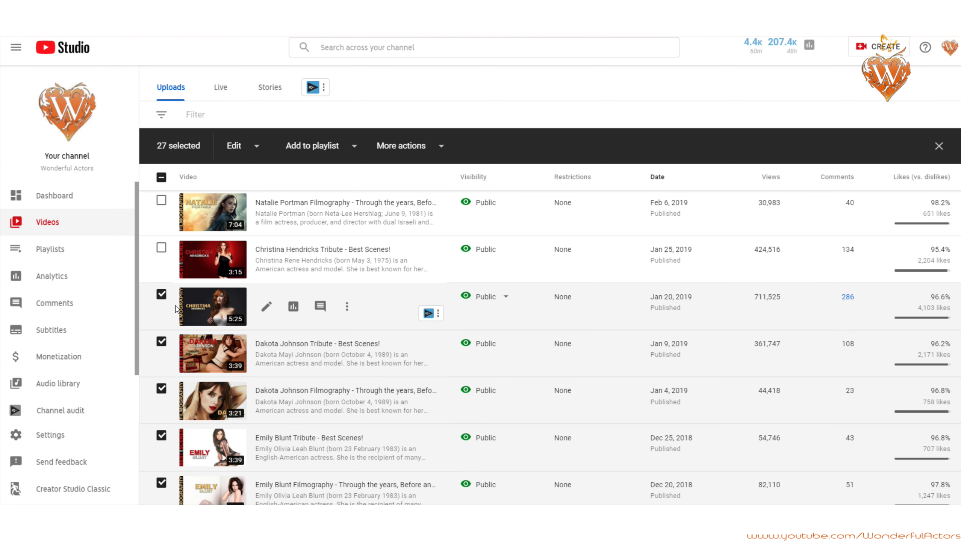
{"action": "scroll", "coordinate": [173, 309], "scroll_direction": "up", "scroll_amount": 1}
{"action": "left_click", "coordinate": [174, 310]}
{"action": "scroll", "coordinate": [176, 313], "scroll_direction": "up", "scroll_amount": 1}
{"action": "left_click", "coordinate": [162, 279]}
{"action": "left_click", "coordinate": [161, 233]}
{"action": "left_click", "coordinate": [442, 176]}
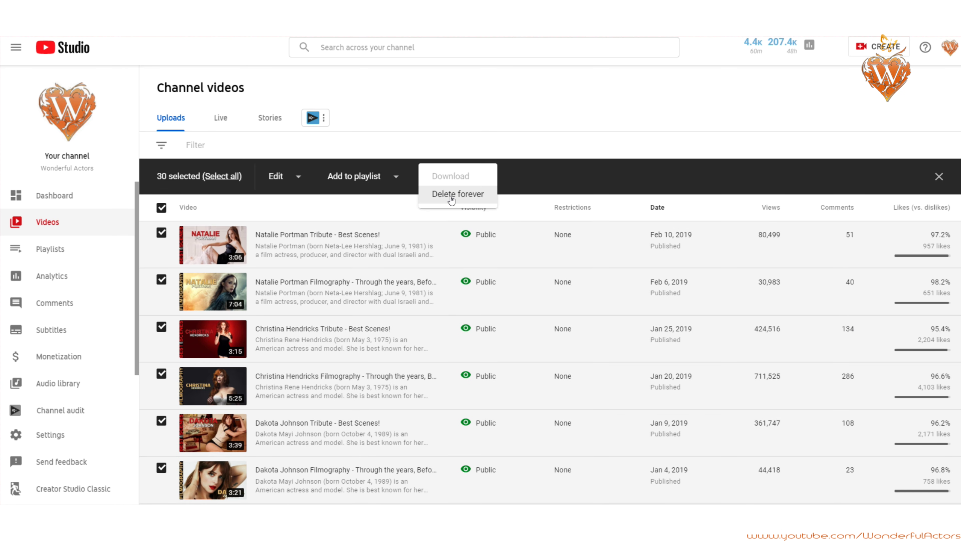
{"action": "left_click", "coordinate": [450, 195]}
{"action": "left_click", "coordinate": [598, 311]}
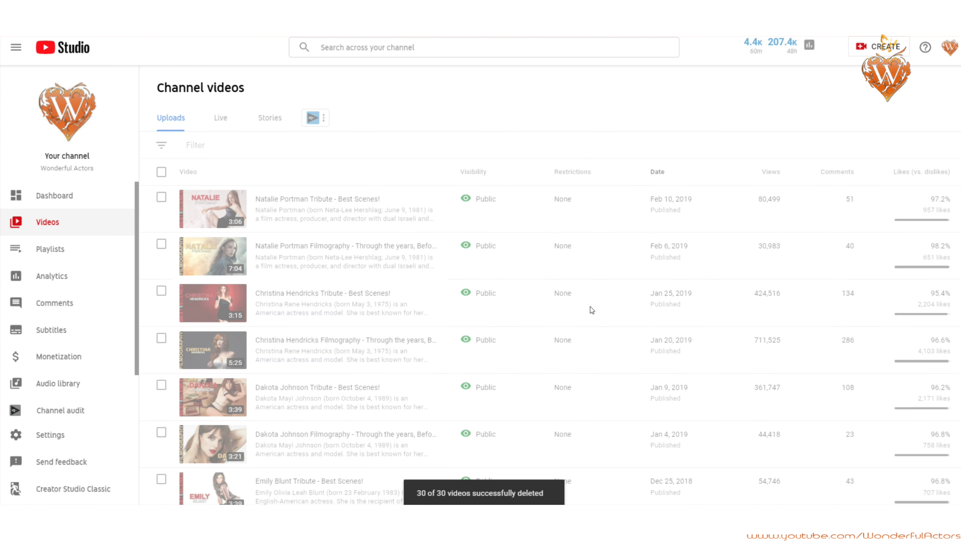
On the previous page, select the 14 oldest videos up to Winona Ryder Tribute (Jun 10, 2019) and delete them forever.
{"action": "left_click", "coordinate": [893, 293]}
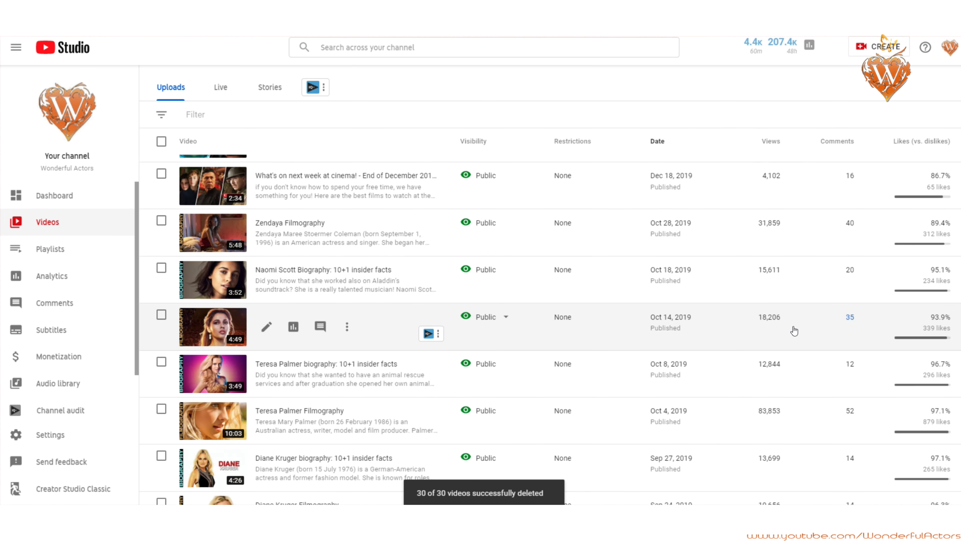
{"action": "scroll", "coordinate": [791, 326], "scroll_direction": "down", "scroll_amount": 15}
{"action": "left_click", "coordinate": [162, 397]}
{"action": "left_click", "coordinate": [161, 349]}
{"action": "scroll", "coordinate": [161, 348], "scroll_direction": "up", "scroll_amount": 1}
{"action": "left_click", "coordinate": [162, 349]}
{"action": "scroll", "coordinate": [162, 349], "scroll_direction": "up", "scroll_amount": 1}
{"action": "left_click", "coordinate": [161, 349]}
{"action": "scroll", "coordinate": [161, 349], "scroll_direction": "up", "scroll_amount": 1}
{"action": "left_click", "coordinate": [162, 361]}
{"action": "left_click", "coordinate": [161, 363]}
{"action": "scroll", "coordinate": [161, 366], "scroll_direction": "up", "scroll_amount": 1}
{"action": "left_click", "coordinate": [161, 367]}
{"action": "scroll", "coordinate": [162, 325], "scroll_direction": "up", "scroll_amount": 1}
{"action": "left_click", "coordinate": [162, 325]}
{"action": "scroll", "coordinate": [161, 325], "scroll_direction": "up", "scroll_amount": 1}
{"action": "left_click", "coordinate": [162, 326]}
{"action": "scroll", "coordinate": [163, 336], "scroll_direction": "up", "scroll_amount": 1}
{"action": "left_click", "coordinate": [162, 335]}
{"action": "scroll", "coordinate": [162, 335], "scroll_direction": "up", "scroll_amount": 1}
{"action": "left_click", "coordinate": [162, 334]}
{"action": "scroll", "coordinate": [161, 337], "scroll_direction": "up", "scroll_amount": 1}
{"action": "left_click", "coordinate": [162, 338]}
{"action": "scroll", "coordinate": [161, 341], "scroll_direction": "up", "scroll_amount": 1}
{"action": "left_click", "coordinate": [161, 341]}
{"action": "scroll", "coordinate": [159, 352], "scroll_direction": "up", "scroll_amount": 1}
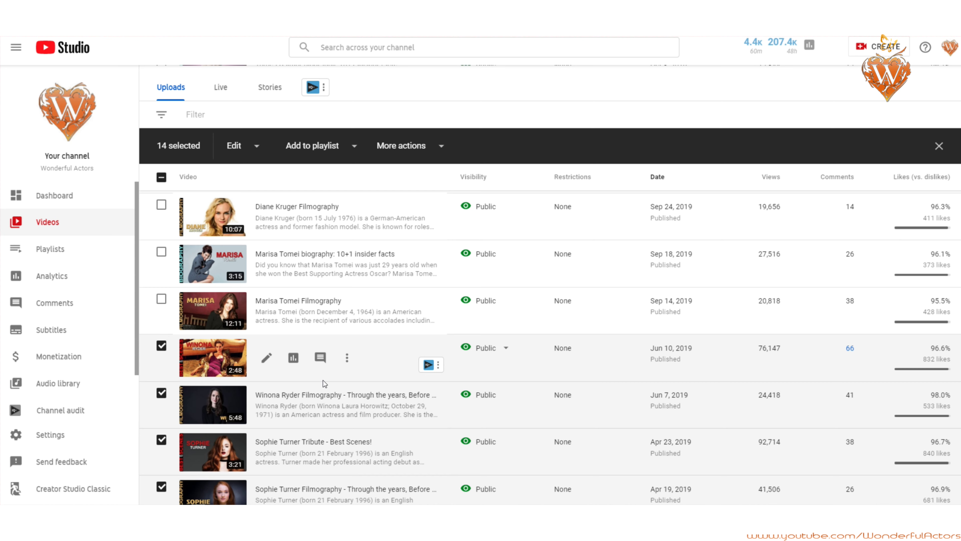
{"action": "left_click", "coordinate": [441, 147]}
{"action": "left_click", "coordinate": [416, 163]}
{"action": "left_click", "coordinate": [615, 306]}
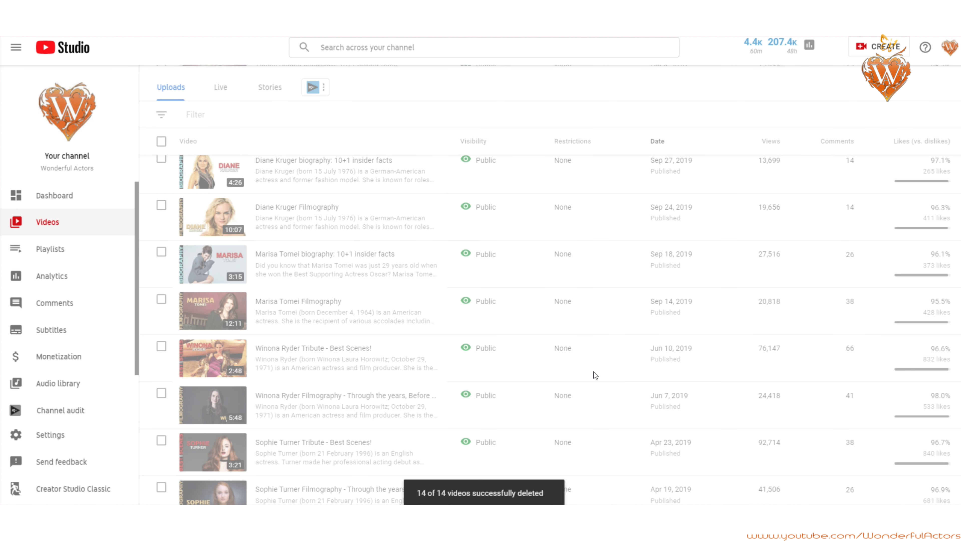
Select the Jennifer Garner and Zooey Deschanel Time-Lapse Filmography videos at the end of the list and delete them forever.
{"action": "left_click", "coordinate": [161, 397]}
{"action": "left_click", "coordinate": [161, 350]}
{"action": "left_click", "coordinate": [437, 147]}
{"action": "left_click", "coordinate": [424, 162]}
{"action": "left_click", "coordinate": [605, 305]}
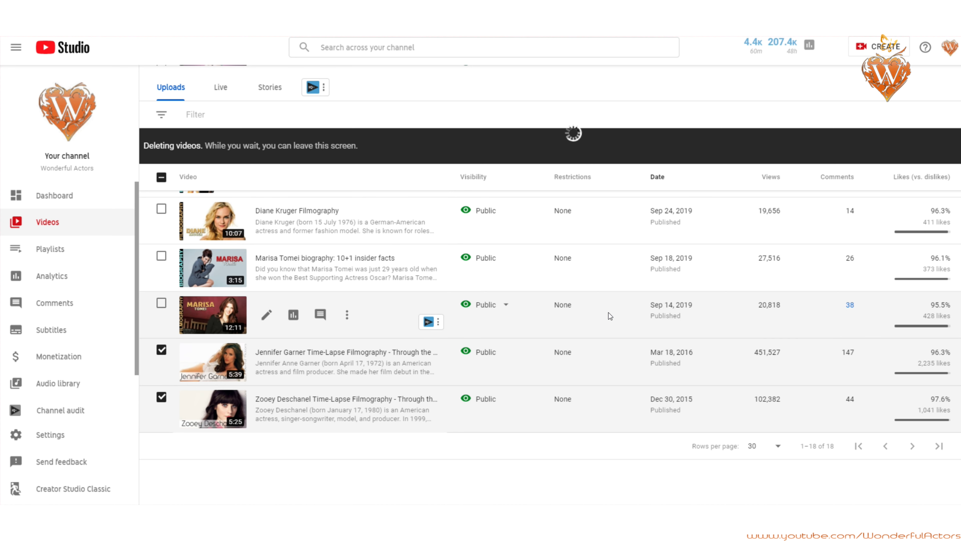